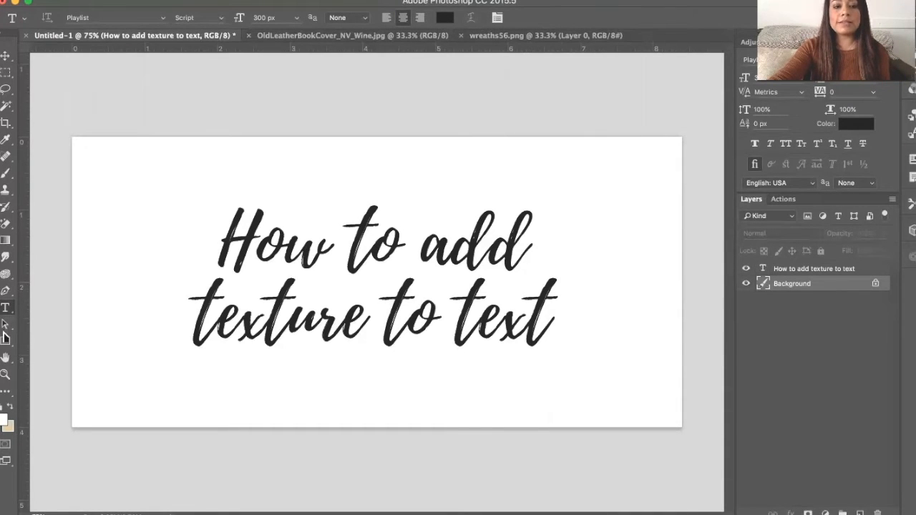
Step: Copy the entire wording of the "How to add texture to text" text layer
{"action": "left_click", "coordinate": [259, 241]}
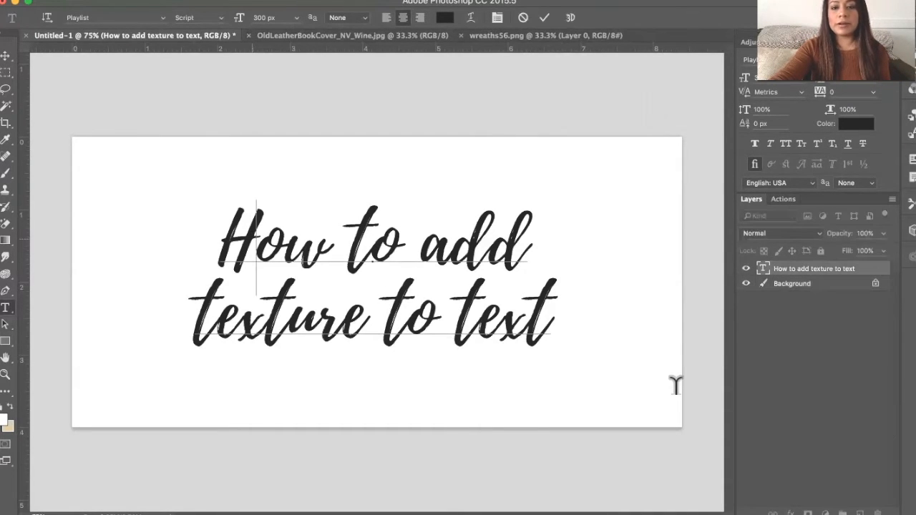
{"action": "key", "text": "ctrl+a"}
{"action": "key", "text": "ctrl+c"}
{"action": "left_click", "coordinate": [6, 72]}
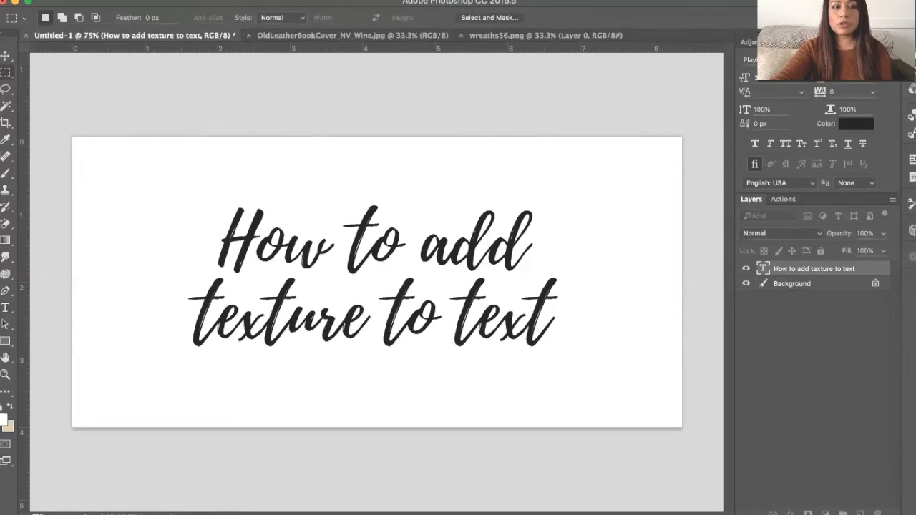
Step: Create a new Film & Video document at HDTV 1080p size, 1920 × 1080 pixels, 72 pixels/inch, with a white background
{"action": "left_click", "coordinate": [111, 0]}
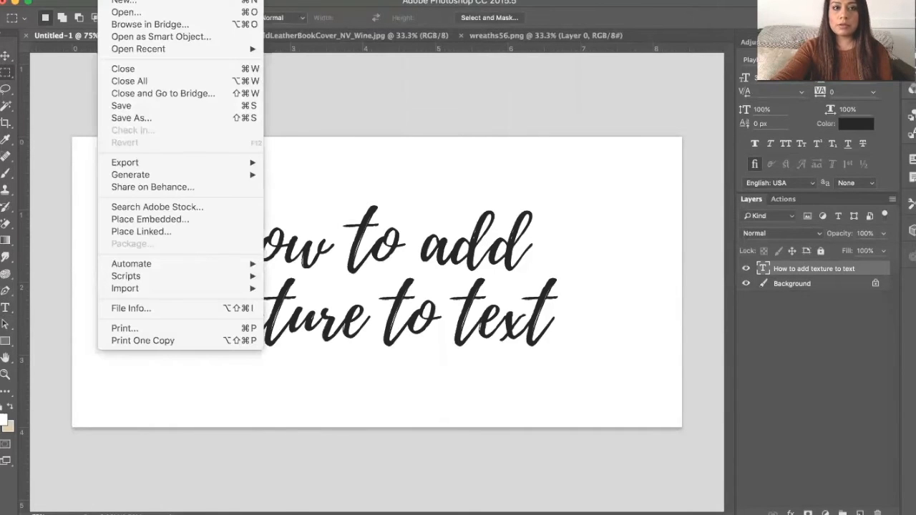
{"action": "left_click", "coordinate": [120, 3]}
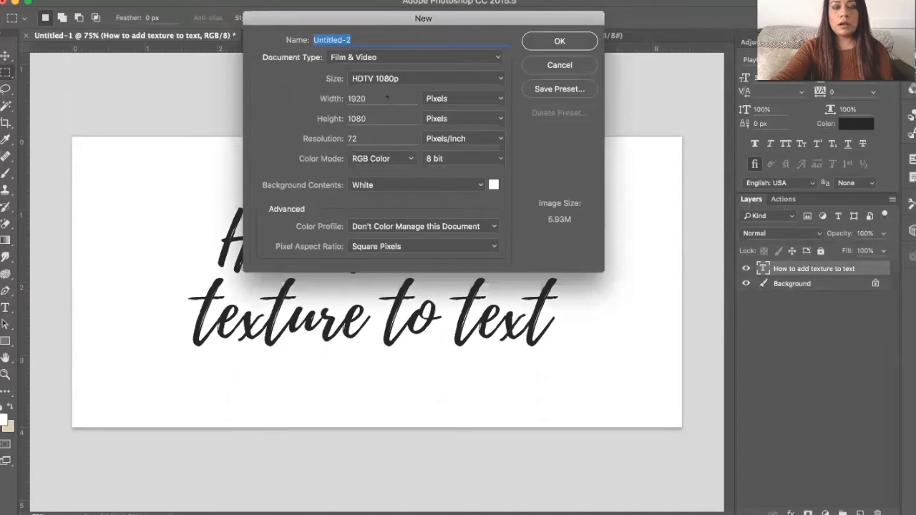
{"action": "left_click", "coordinate": [389, 63]}
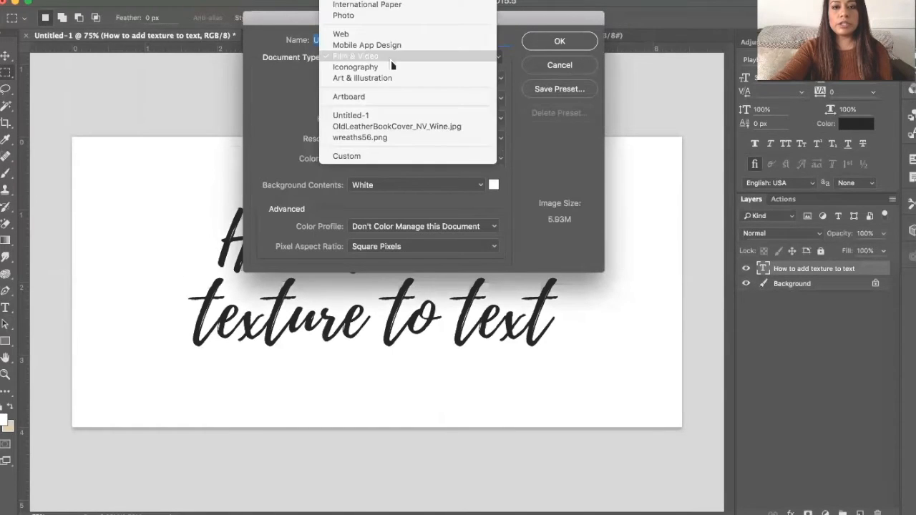
{"action": "left_click", "coordinate": [374, 57]}
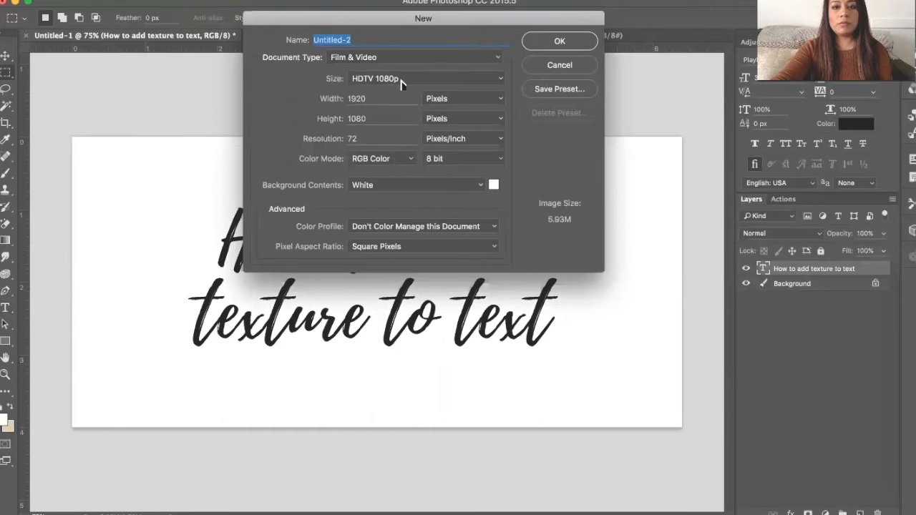
{"action": "left_click", "coordinate": [401, 81]}
{"action": "left_click", "coordinate": [401, 81]}
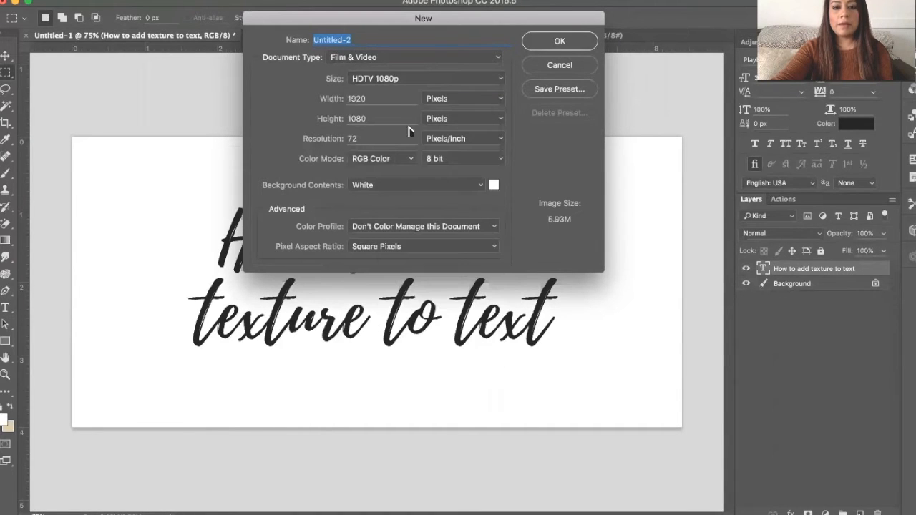
{"action": "double_click", "coordinate": [371, 99]}
{"action": "double_click", "coordinate": [381, 118]}
{"action": "left_click", "coordinate": [564, 44]}
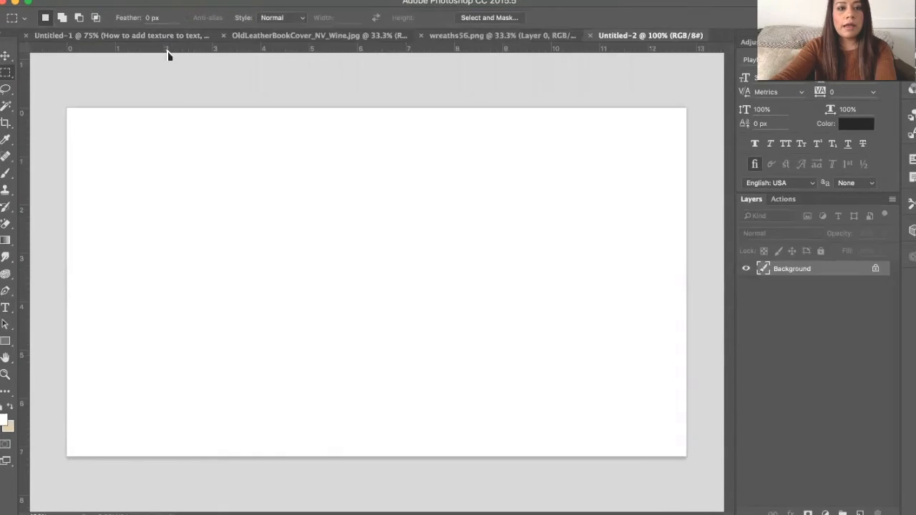
Step: Paste the "How to add texture to text" wording as a text layer in Untitled-2 and center it on the canvas
{"action": "left_click", "coordinate": [163, 37]}
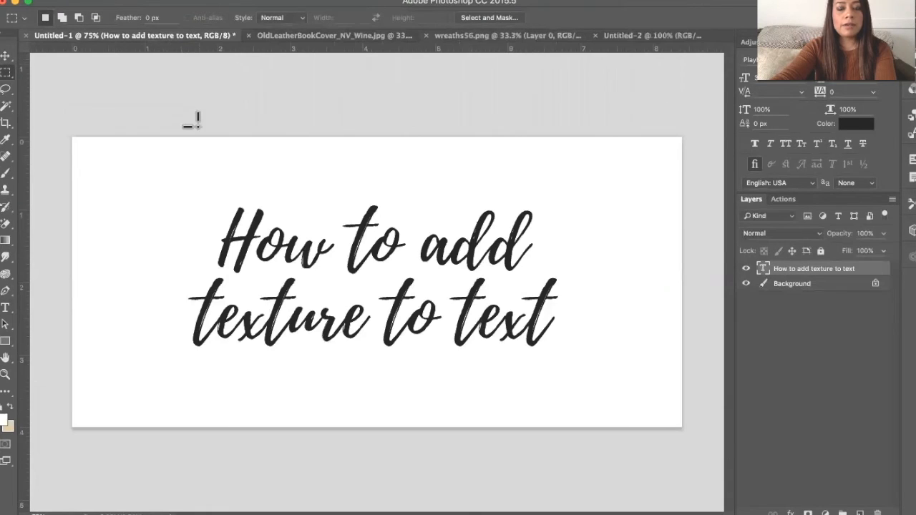
{"action": "left_click", "coordinate": [6, 310]}
{"action": "left_click", "coordinate": [281, 246]}
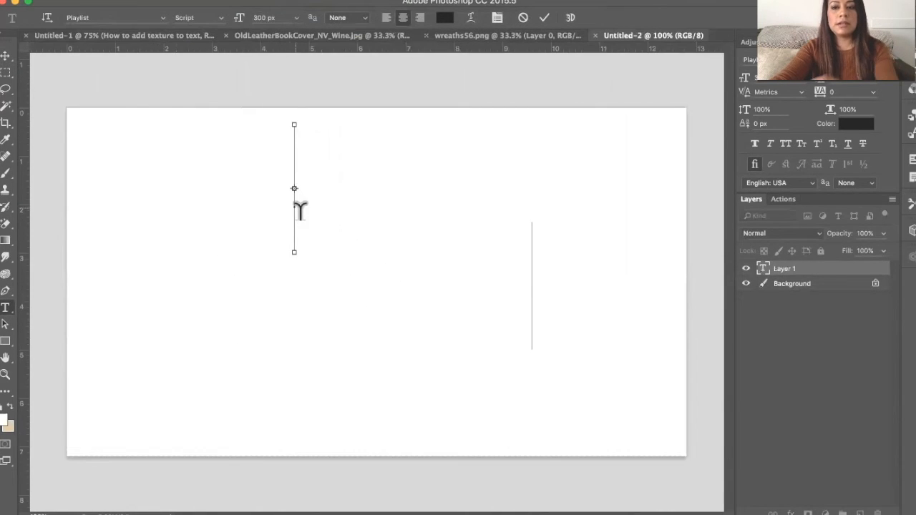
{"action": "key", "text": "ctrl+v"}
{"action": "left_click", "coordinate": [6, 56]}
{"action": "left_click_drag", "start_coordinate": [376, 199], "coordinate": [418, 241]}
{"action": "key", "text": "m"}
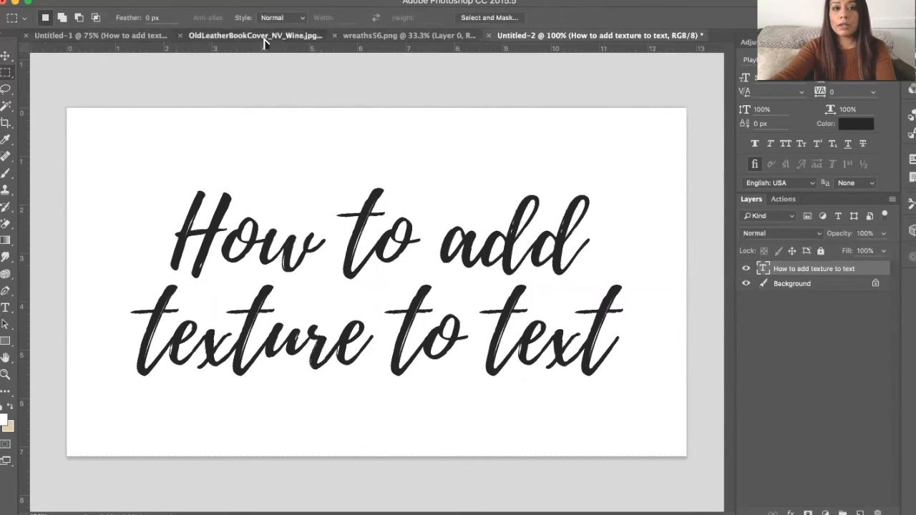
Step: Look over the open leather texture and wreath documents
{"action": "left_click", "coordinate": [264, 35]}
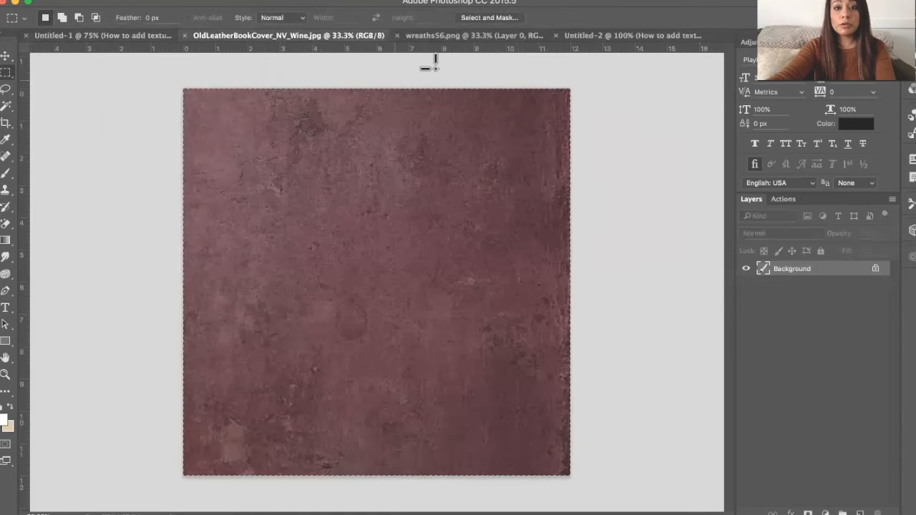
{"action": "left_click", "coordinate": [452, 36]}
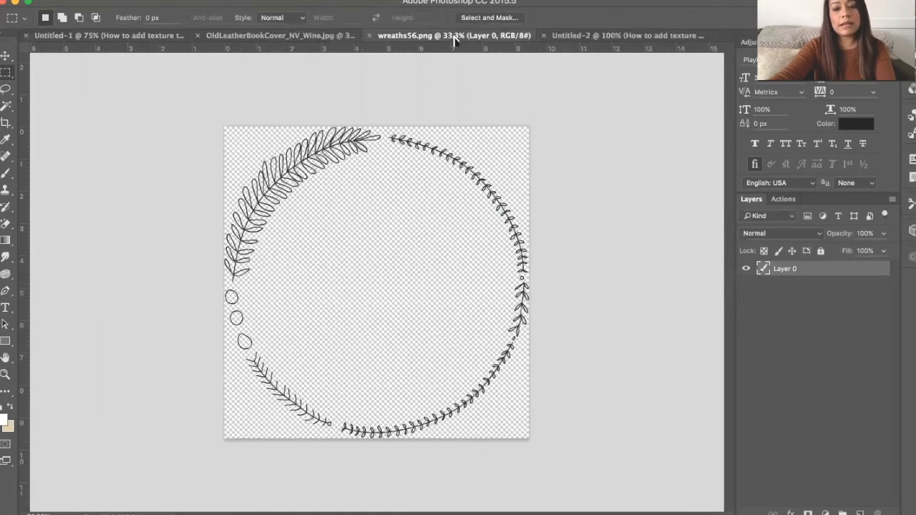
{"action": "left_click", "coordinate": [621, 35]}
Step: Copy the fully selected canvas of the OldLeatherBookCover_NV_Wine.jpg texture
{"action": "left_click", "coordinate": [306, 37]}
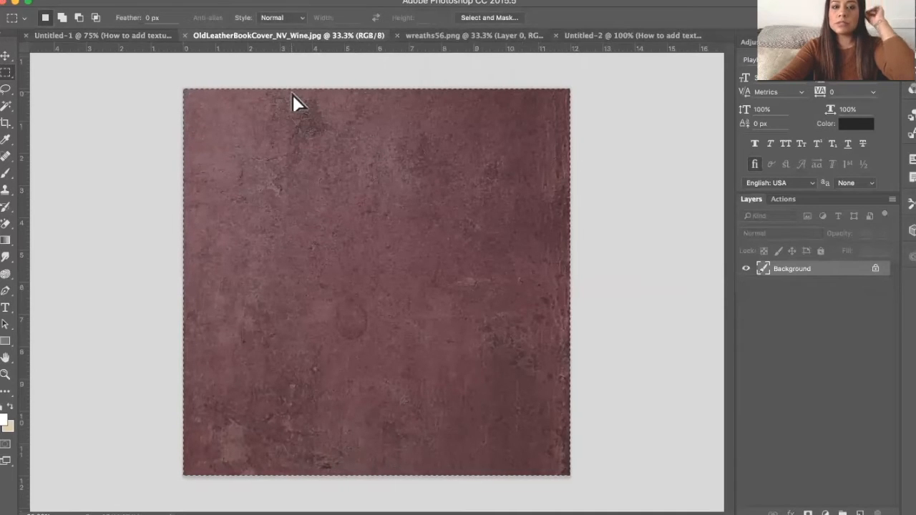
{"action": "left_click", "coordinate": [278, 1]}
{"action": "left_click", "coordinate": [277, 4]}
{"action": "left_click", "coordinate": [147, 1]}
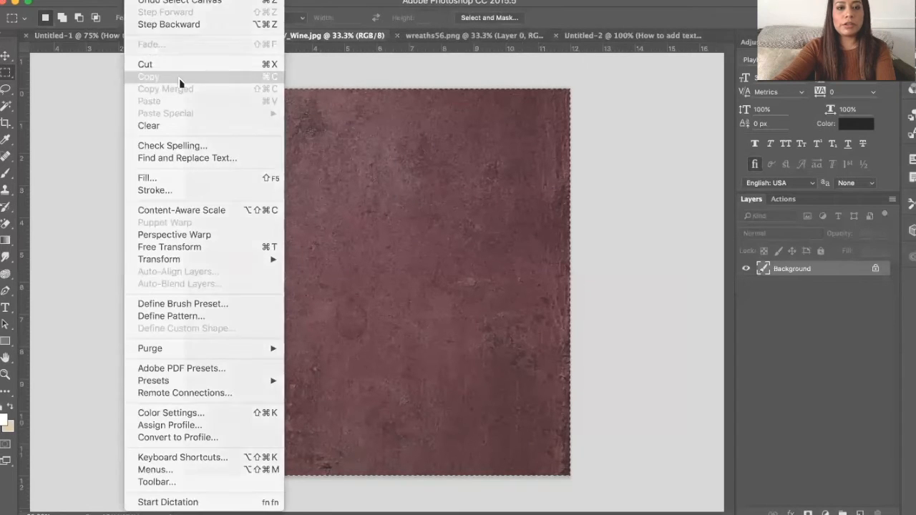
{"action": "left_click", "coordinate": [180, 79]}
{"action": "left_click", "coordinate": [283, 3]}
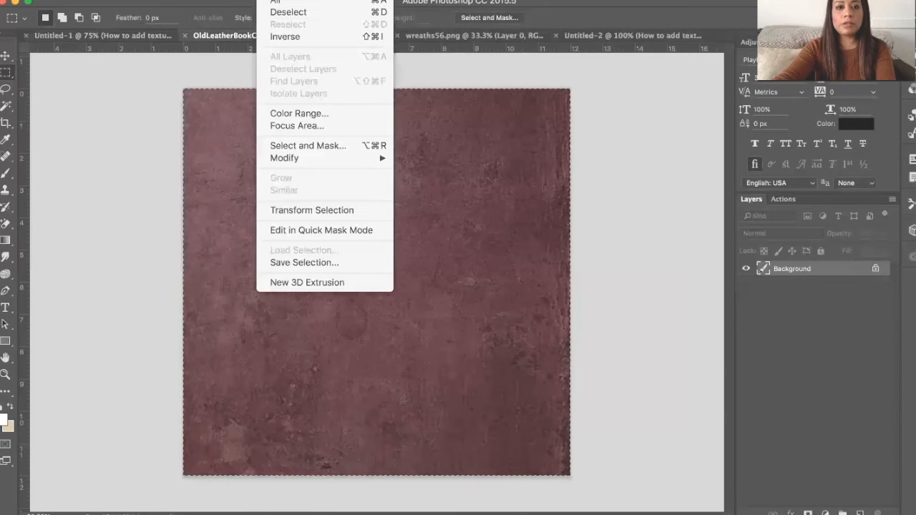
{"action": "left_click", "coordinate": [288, 10]}
{"action": "left_click", "coordinate": [147, 3]}
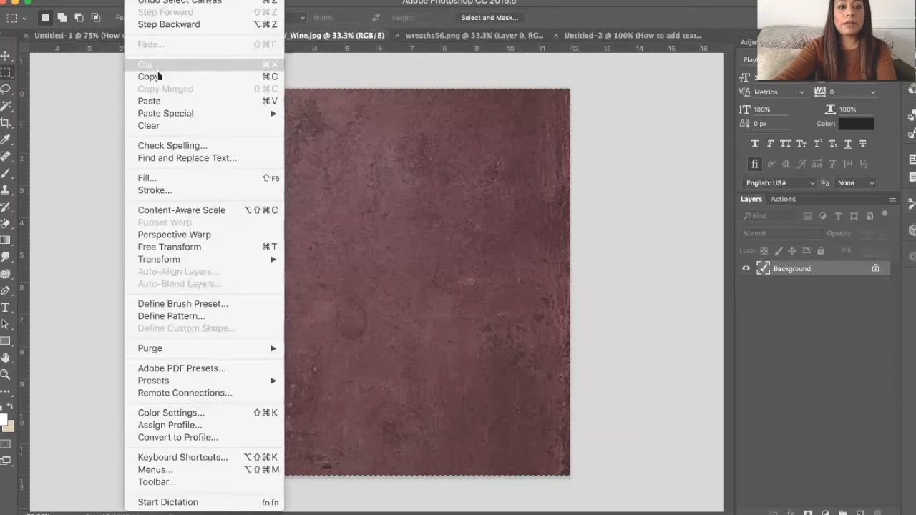
{"action": "left_click", "coordinate": [162, 83]}
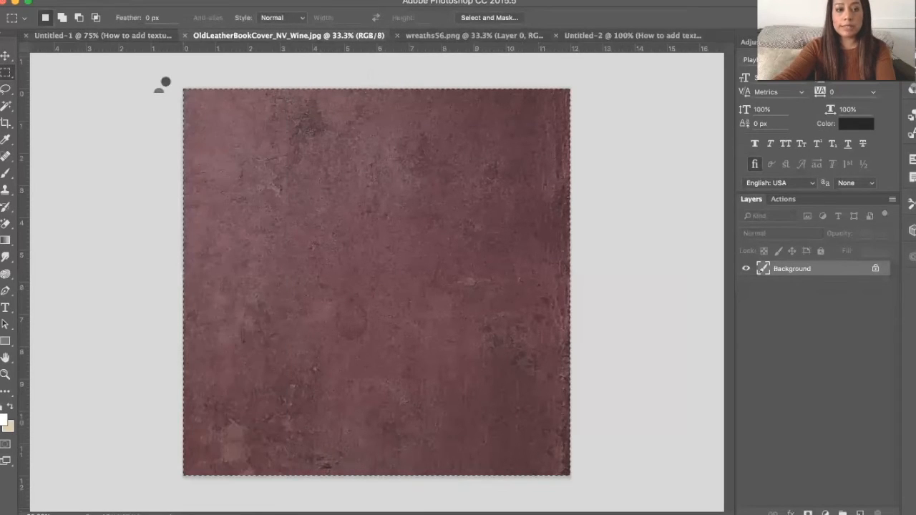
Step: Paste the leather texture above the text layer in Untitled-1, and move and scale it to cover the whole canvas
{"action": "left_click", "coordinate": [149, 37]}
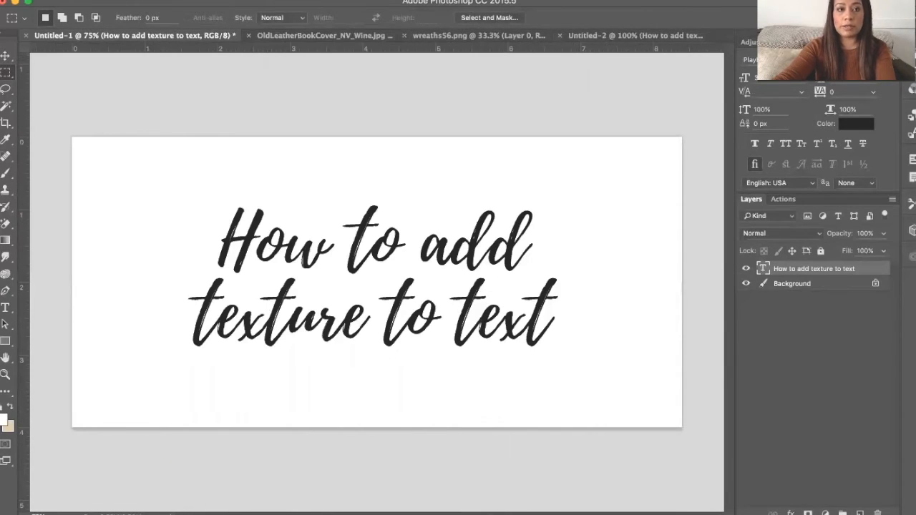
{"action": "left_click", "coordinate": [114, 2]}
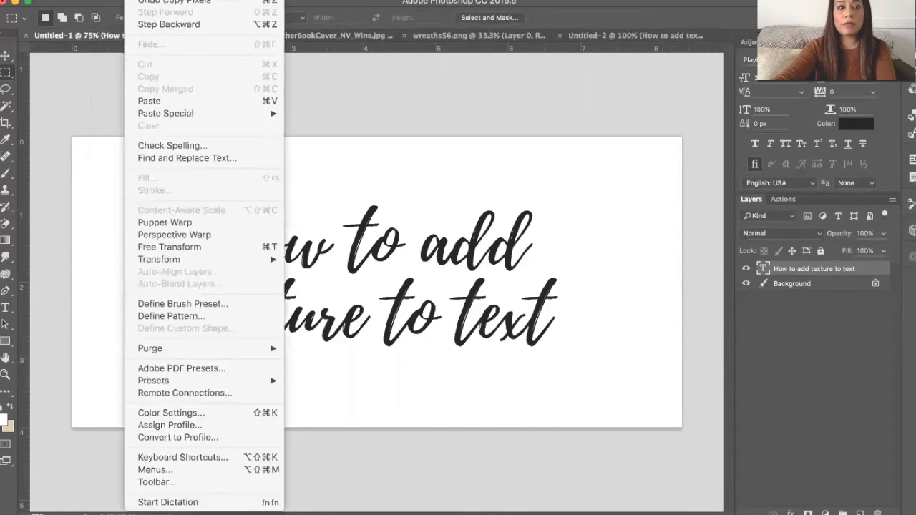
{"action": "left_click", "coordinate": [173, 101]}
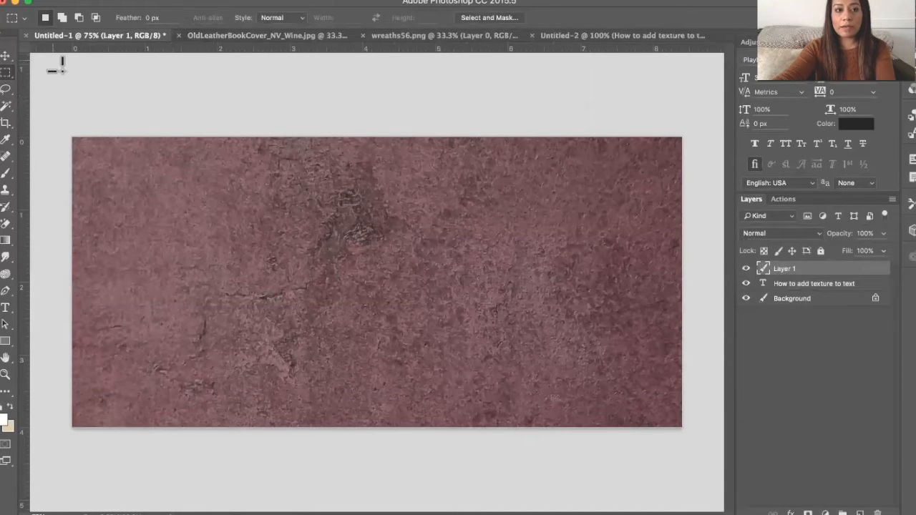
{"action": "left_click", "coordinate": [6, 57]}
{"action": "left_click_drag", "start_coordinate": [142, 158], "coordinate": [342, 354]}
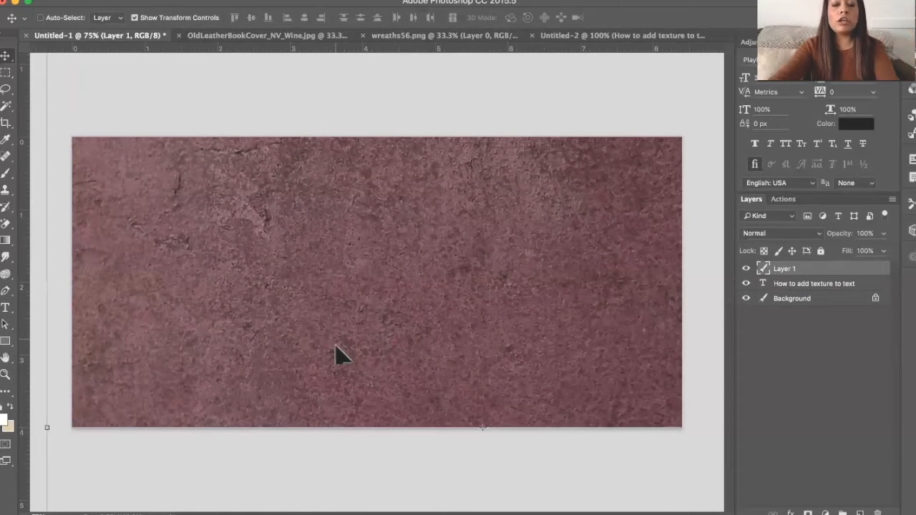
{"action": "left_click_drag", "start_coordinate": [408, 429], "coordinate": [323, 372]}
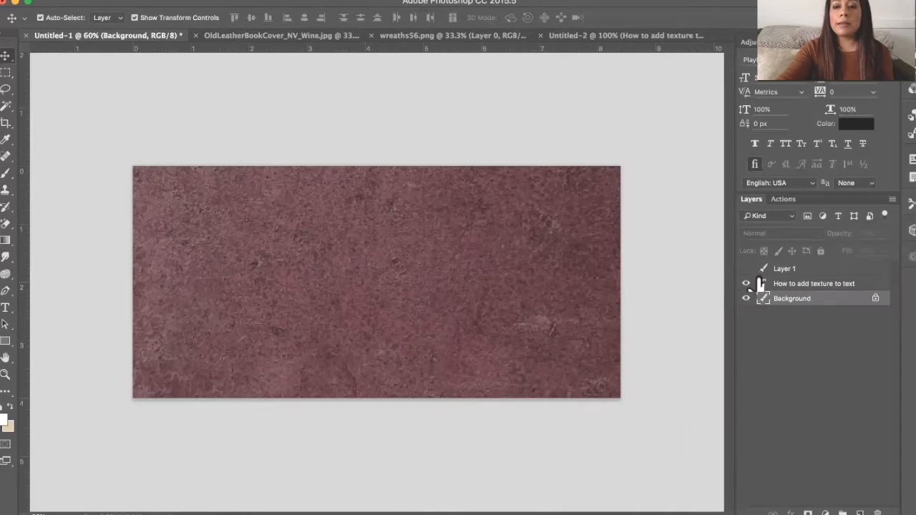
Step: Hide and show the texture, text and background layers to examine how they are stacked
{"action": "left_click", "coordinate": [746, 284]}
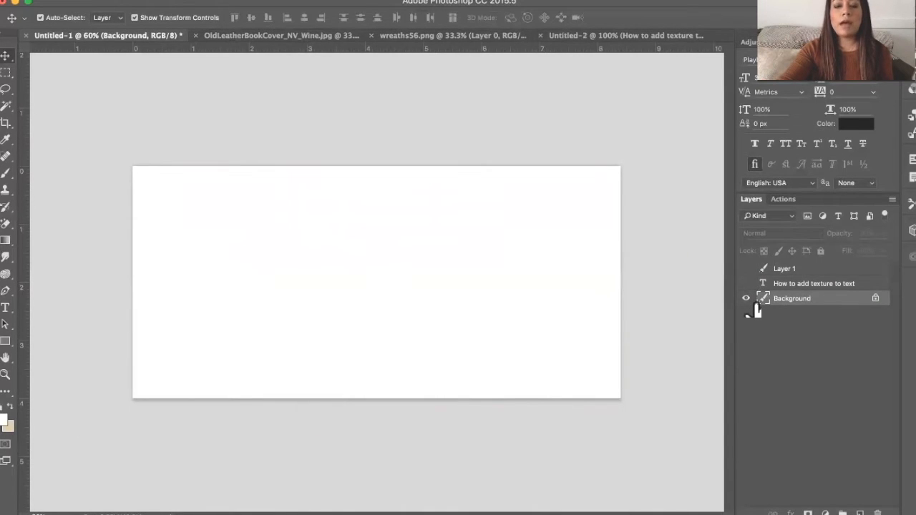
{"action": "left_click", "coordinate": [753, 300]}
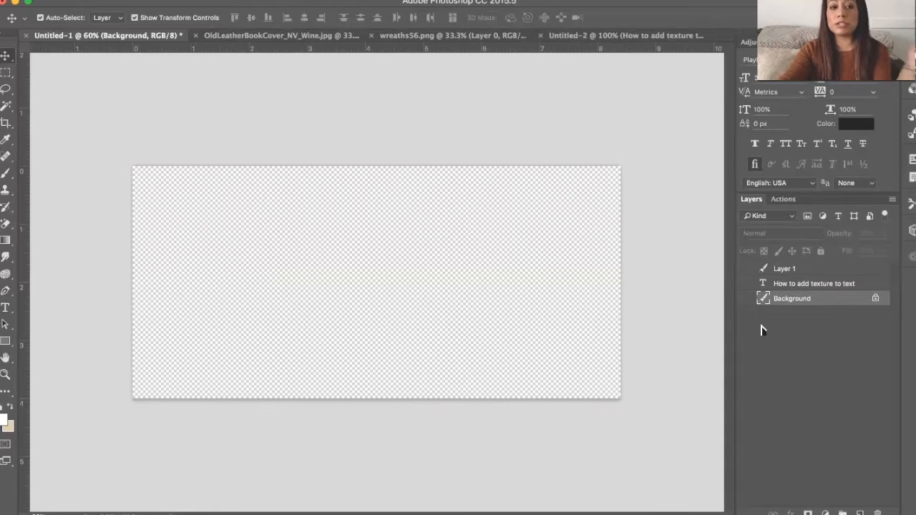
{"action": "left_click", "coordinate": [746, 299]}
{"action": "left_click", "coordinate": [746, 284]}
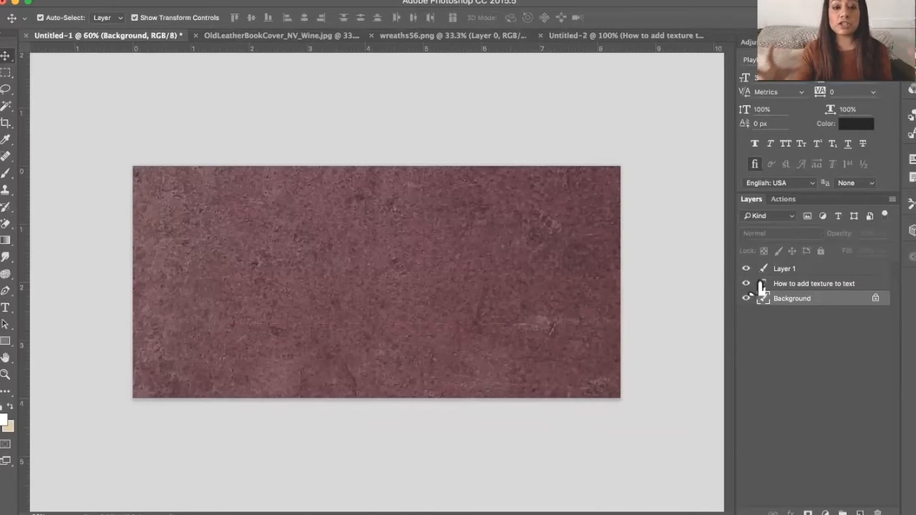
Step: Create a clipping mask that clips the texture in Layer 1 to the text layer below it
{"action": "left_click", "coordinate": [819, 274]}
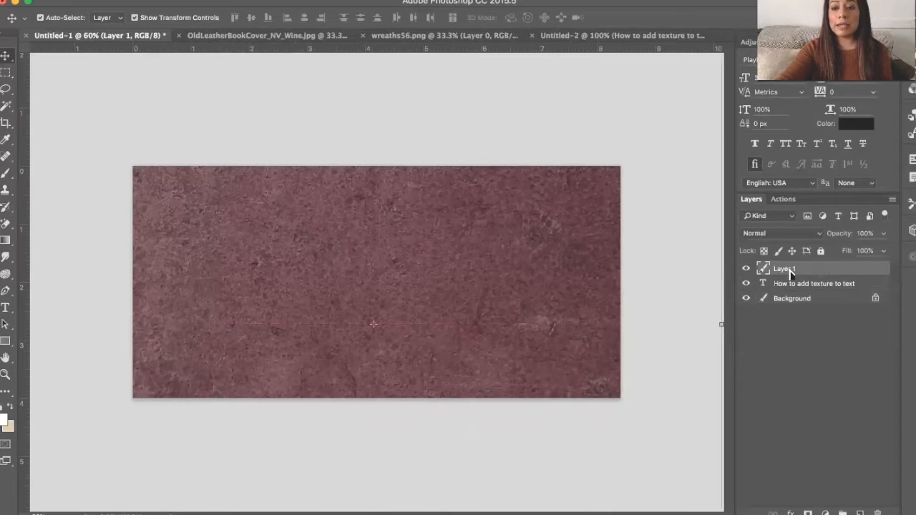
{"action": "right_click", "coordinate": [789, 272]}
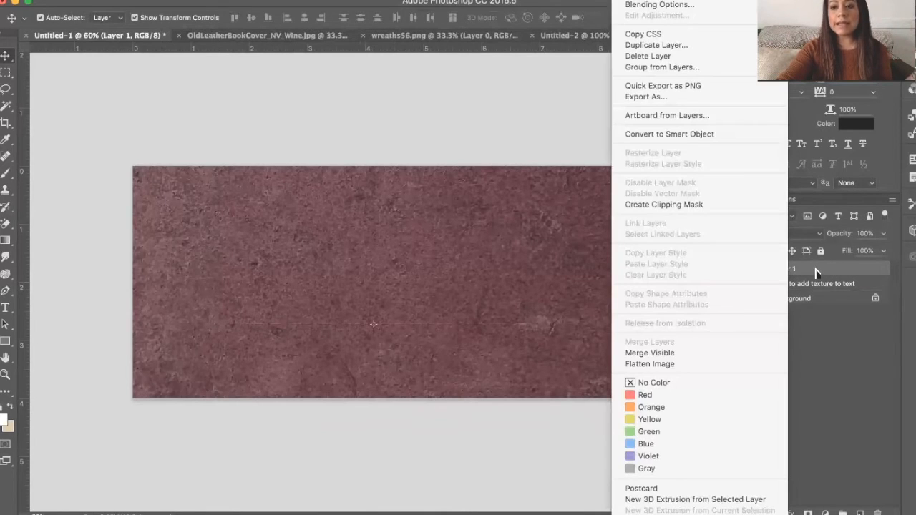
{"action": "right_click", "coordinate": [815, 272]}
{"action": "right_click", "coordinate": [815, 272]}
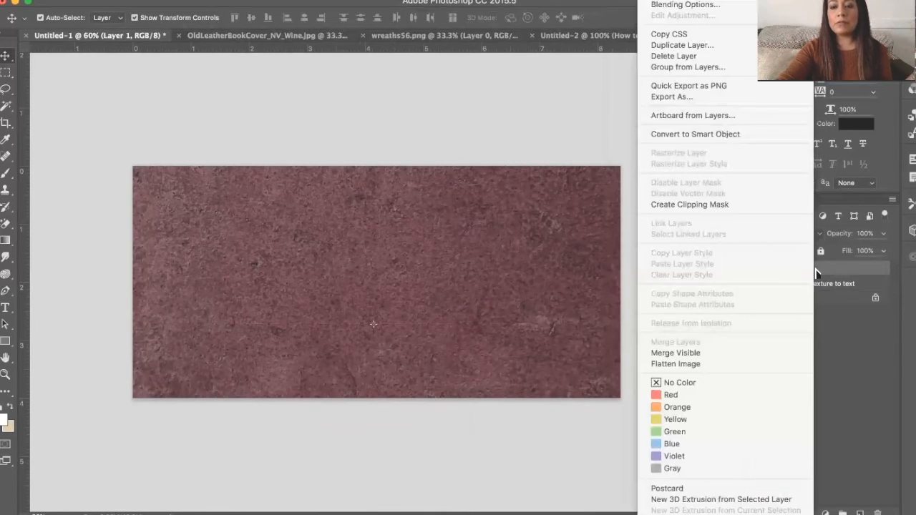
{"action": "left_click", "coordinate": [762, 208]}
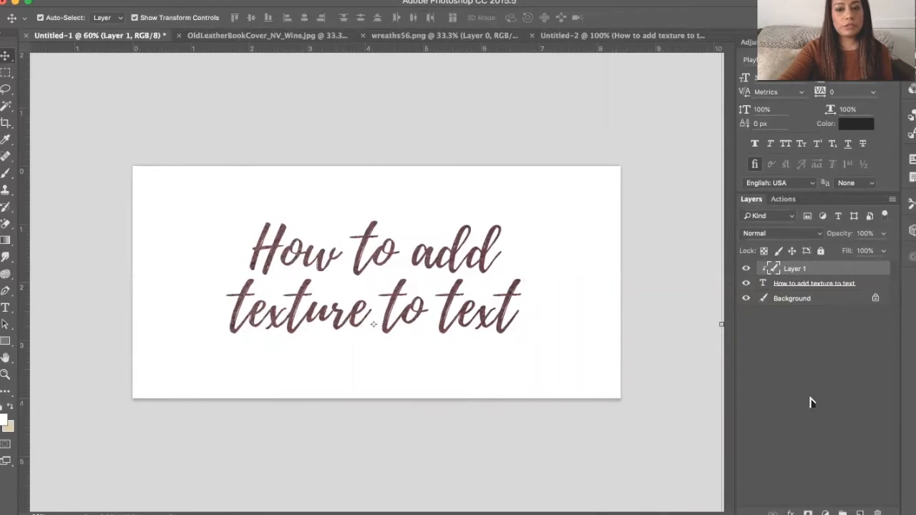
Step: Release the texture layer's clipping mask and create it again over the text layer
{"action": "right_click", "coordinate": [791, 273]}
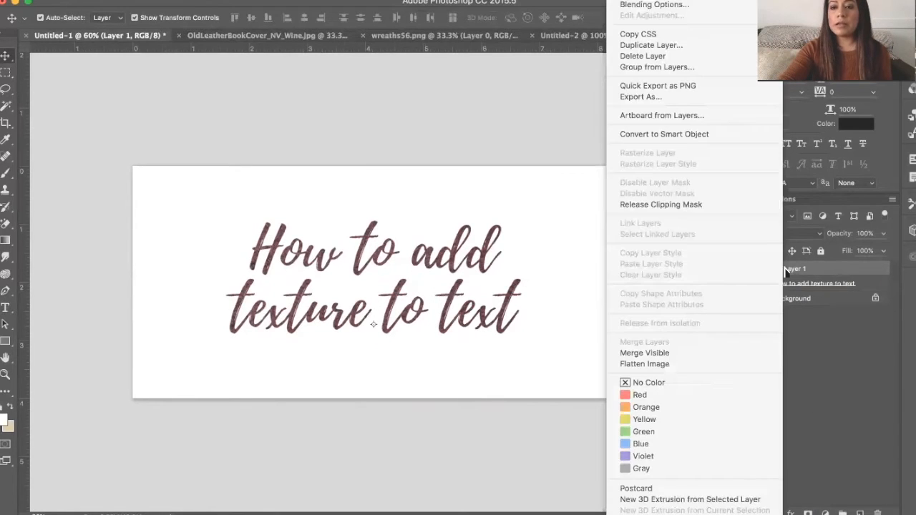
{"action": "left_click", "coordinate": [732, 207]}
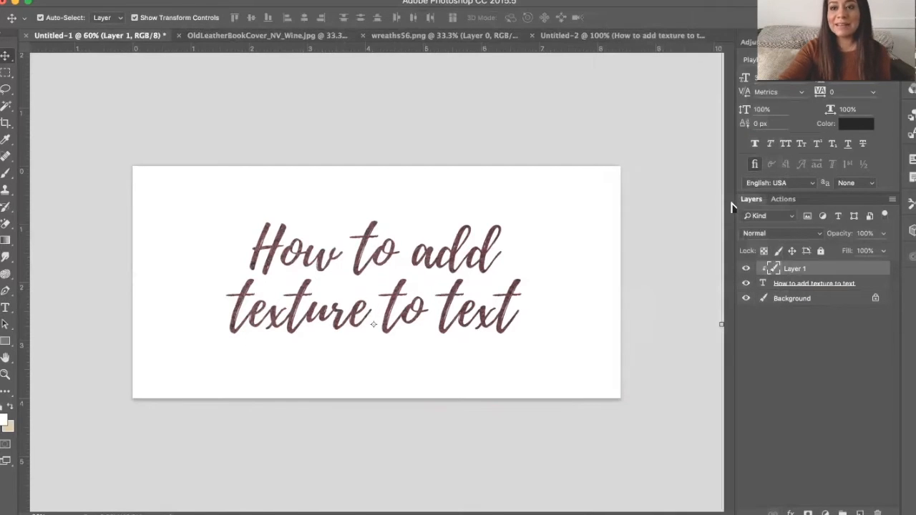
{"action": "right_click", "coordinate": [812, 270]}
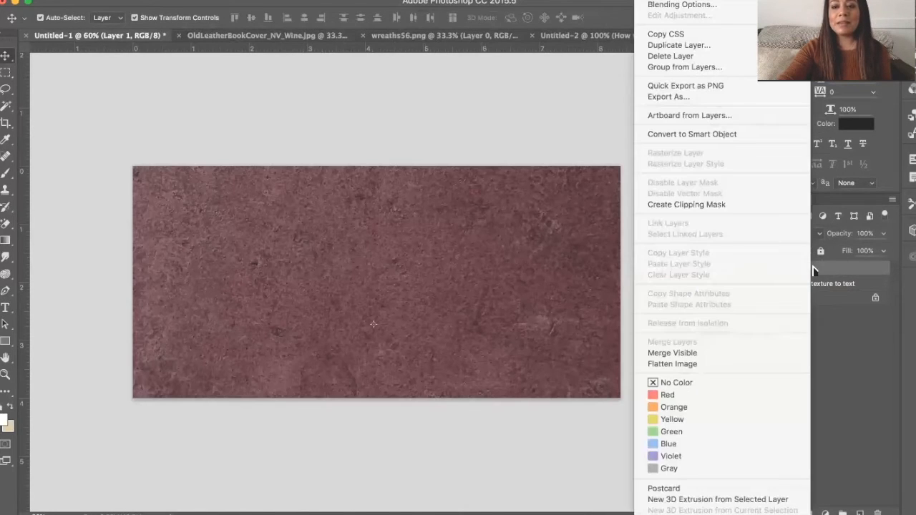
{"action": "left_click", "coordinate": [771, 207]}
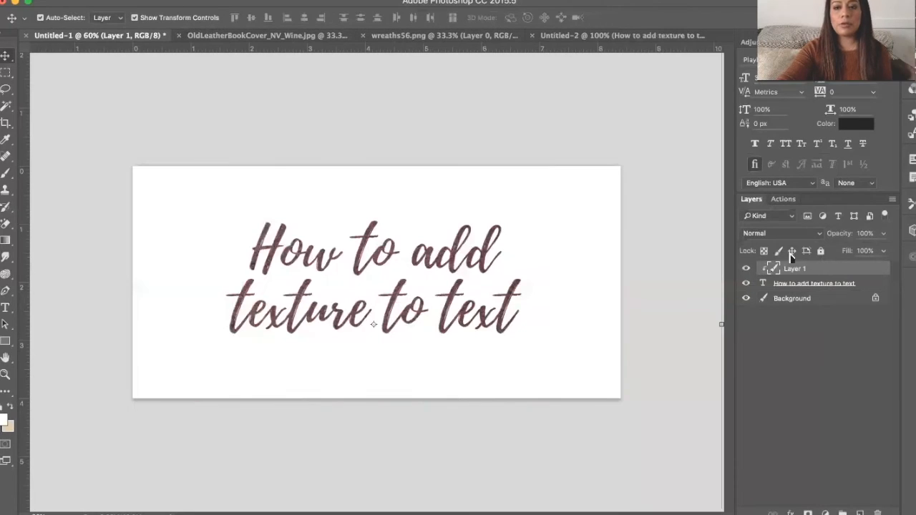
Step: Reposition the clipped leather texture within the lettering
{"action": "key", "text": "super"}
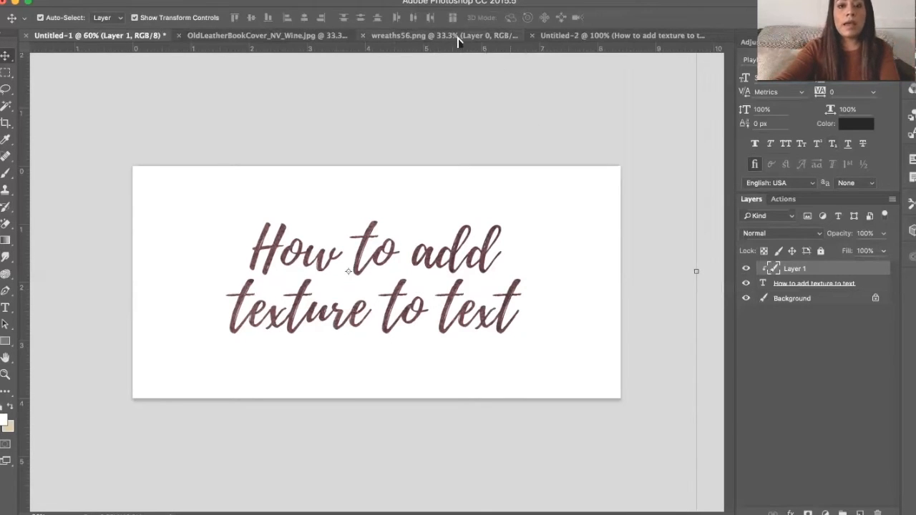
Step: View the wreath in wreaths56.png and clear the selection around the OldLeatherBookCover_NV_Wine.jpg leather image
{"action": "left_click", "coordinate": [461, 40]}
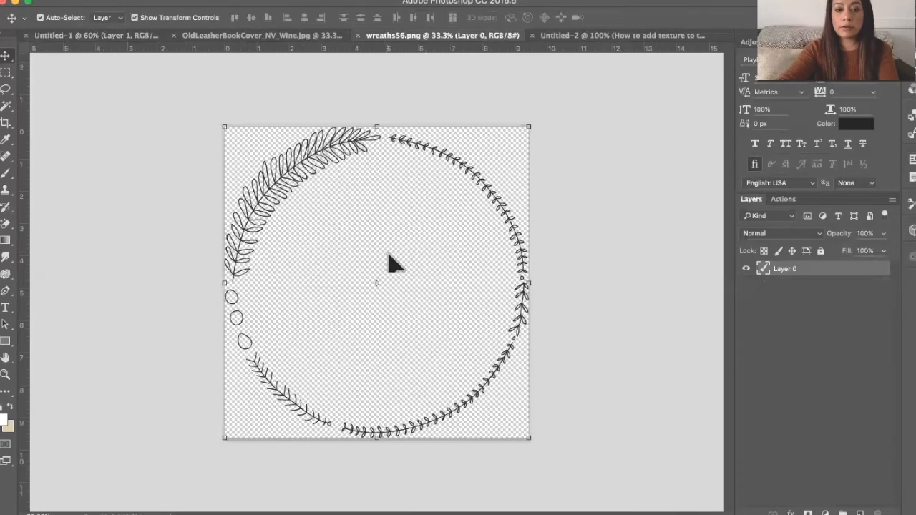
{"action": "key", "text": "m"}
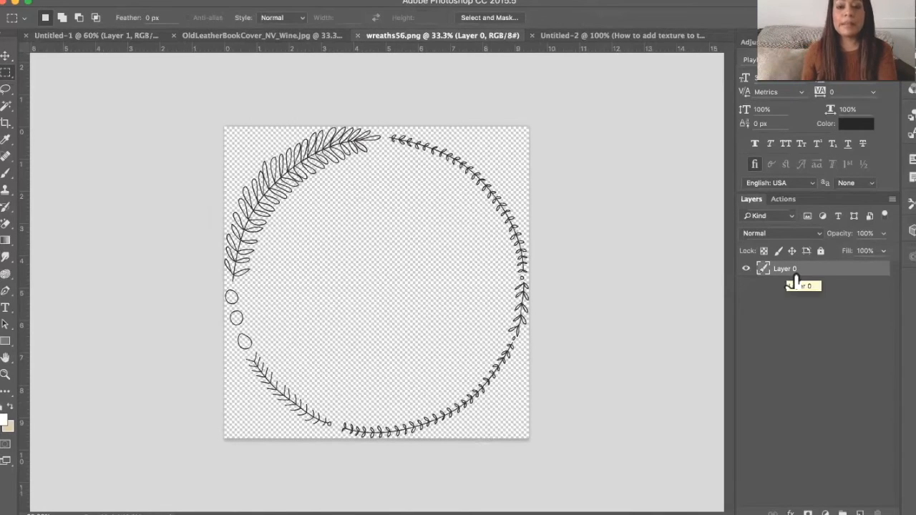
{"action": "left_click", "coordinate": [264, 36]}
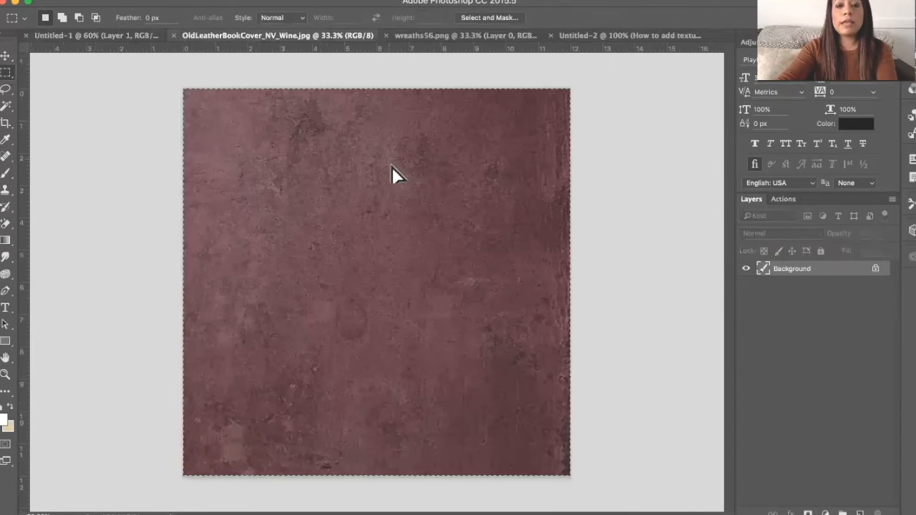
{"action": "left_click", "coordinate": [268, 1]}
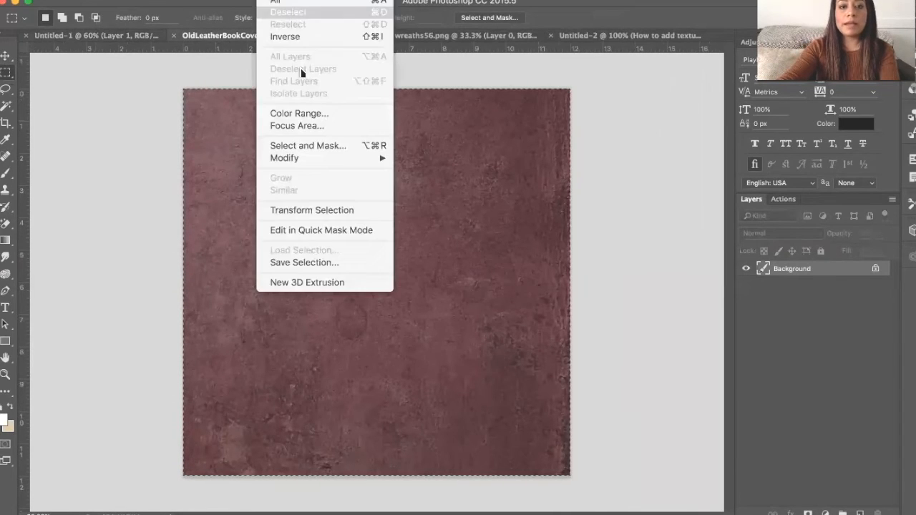
{"action": "left_click", "coordinate": [293, 10]}
Step: Define the whole leather image as a pattern named OldLeatherBookCover_NV_Wine.jpg
{"action": "left_click", "coordinate": [169, 1]}
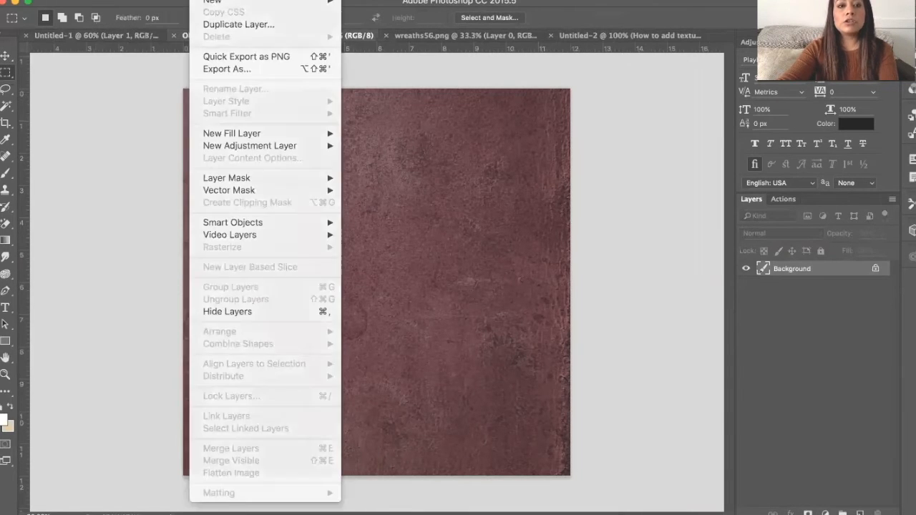
{"action": "left_click", "coordinate": [204, 1]}
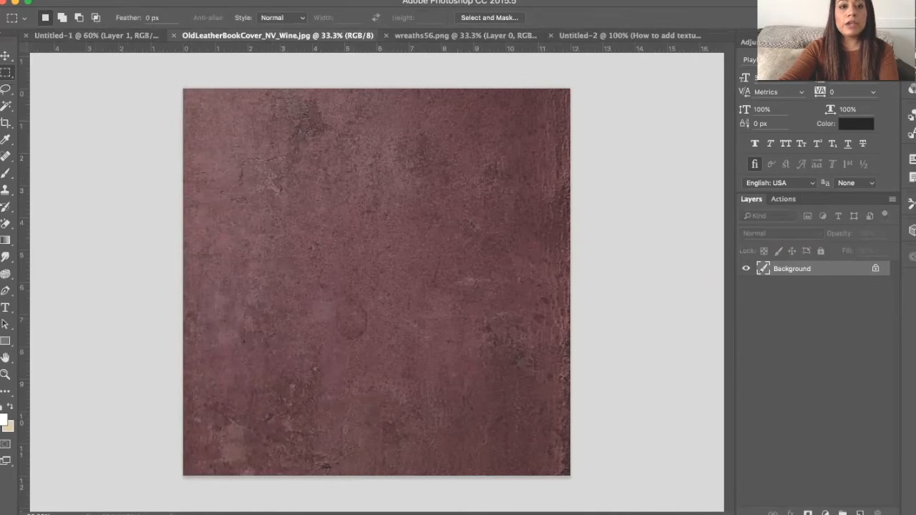
{"action": "left_click", "coordinate": [137, 1]}
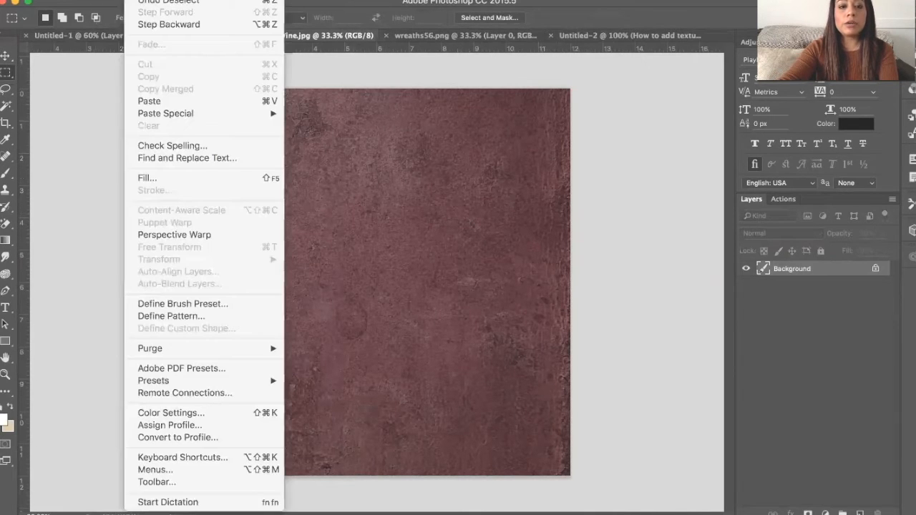
{"action": "left_click", "coordinate": [190, 325]}
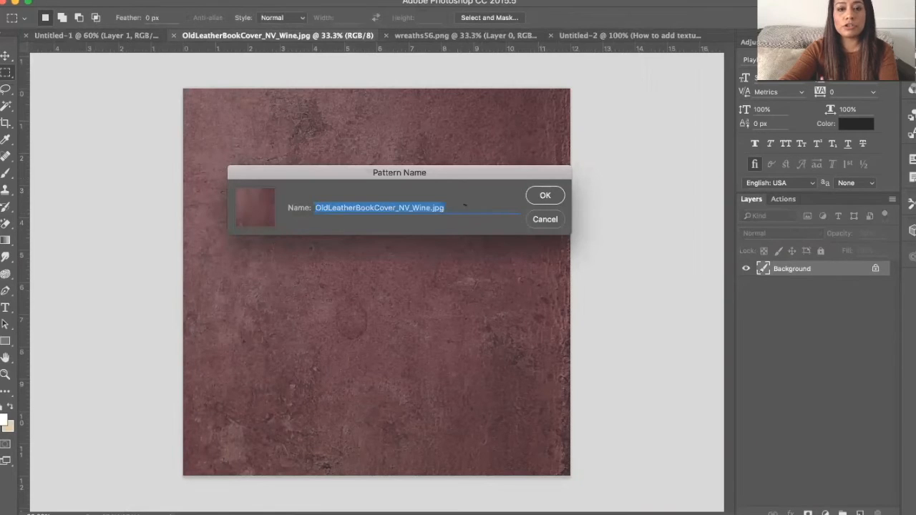
{"action": "left_click", "coordinate": [545, 196]}
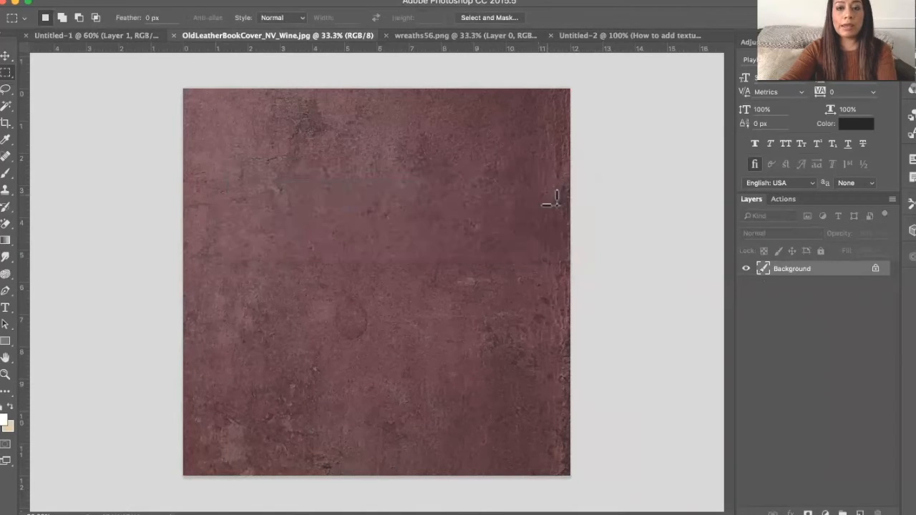
Step: Add a Pattern Overlay effect to the wreath in Layer 0 of wreaths56.png
{"action": "left_click", "coordinate": [454, 36]}
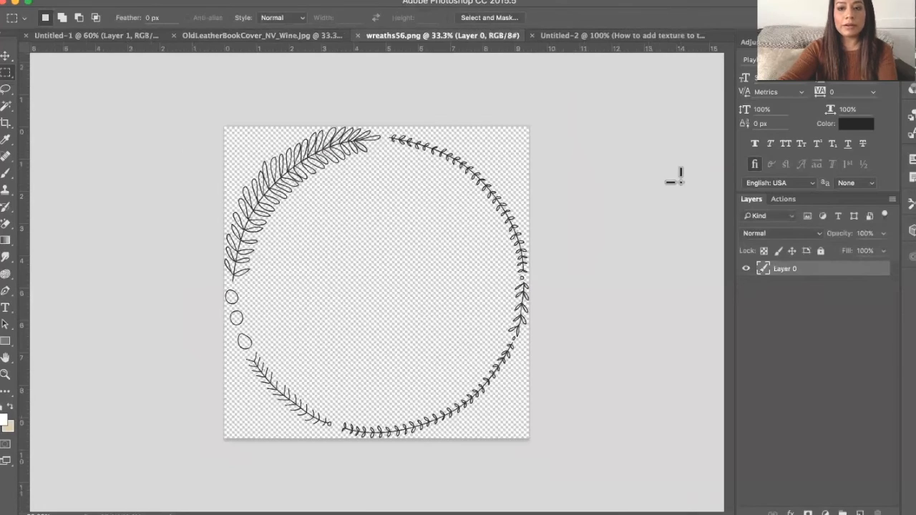
{"action": "right_click", "coordinate": [814, 279]}
{"action": "left_click", "coordinate": [813, 279]}
{"action": "right_click", "coordinate": [811, 276]}
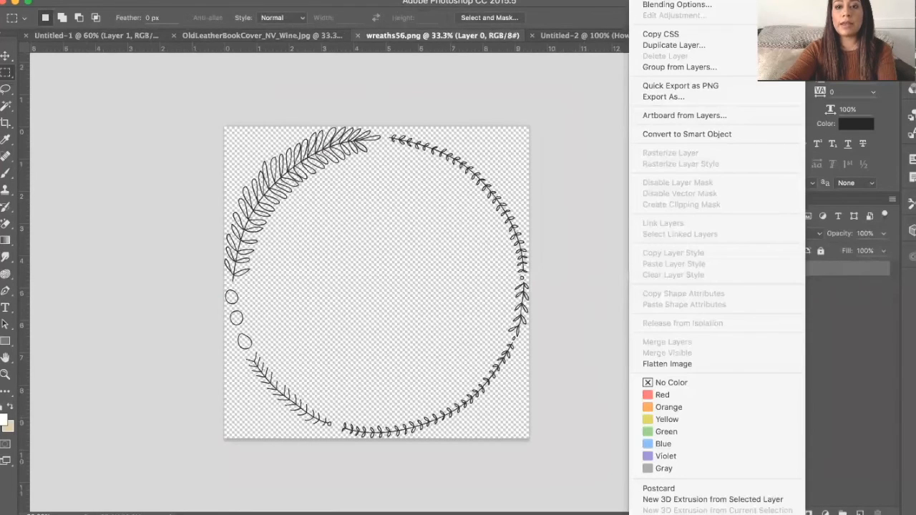
{"action": "left_click", "coordinate": [665, 6]}
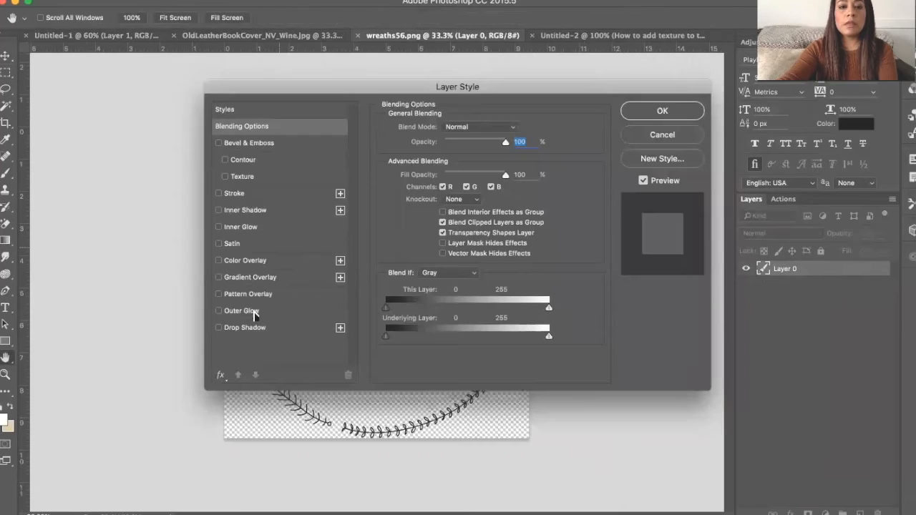
{"action": "left_click", "coordinate": [251, 294]}
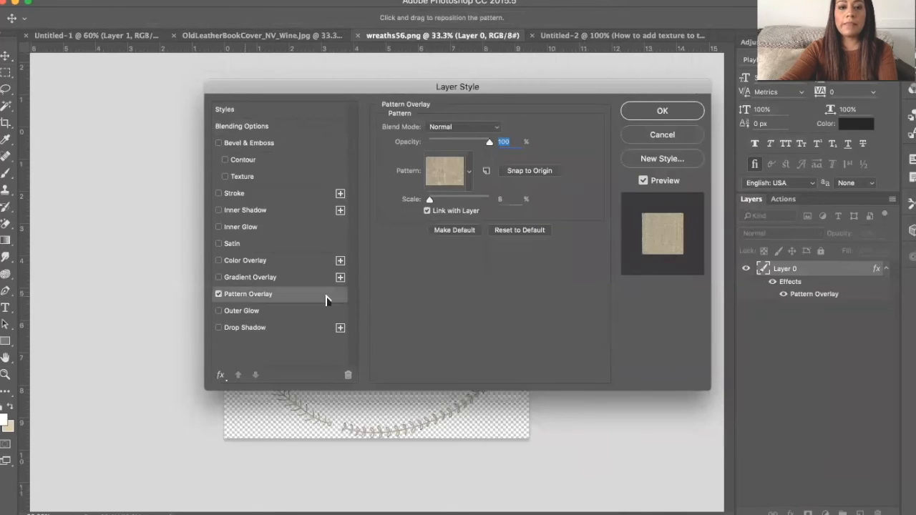
Step: Choose the wine leather pattern for the wreath's overlay and uncover the wreath to see it
{"action": "left_click", "coordinate": [457, 172]}
{"action": "scroll", "coordinate": [443, 244], "scroll_direction": "down", "scroll_amount": 5}
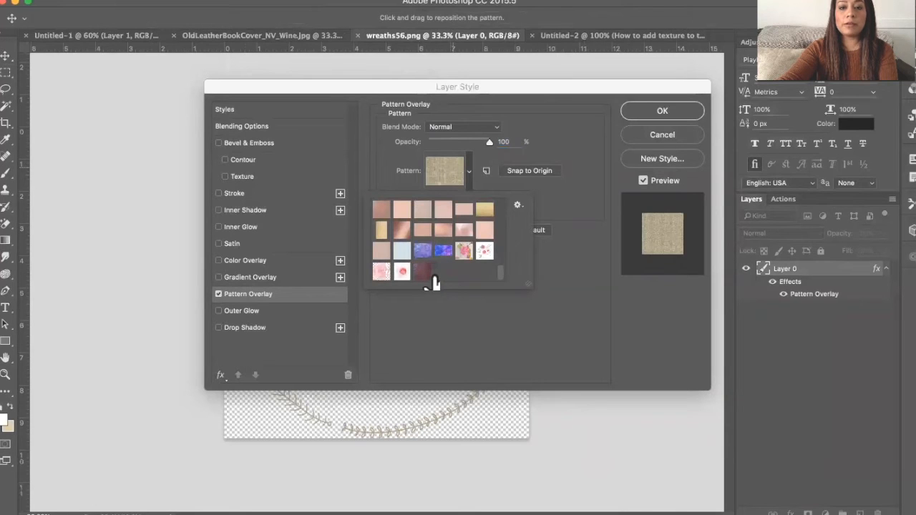
{"action": "left_click", "coordinate": [426, 274]}
{"action": "left_click_drag", "start_coordinate": [507, 91], "coordinate": [773, 97]}
{"action": "left_click", "coordinate": [722, 182]}
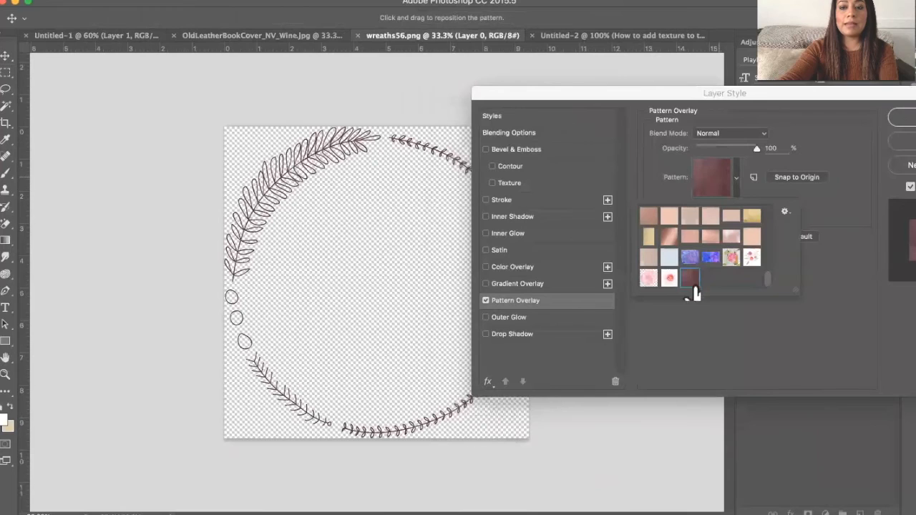
Step: Change the wreath's overlay to the light gold pattern and set its scale to 300 %
{"action": "left_click_drag", "start_coordinate": [665, 102], "coordinate": [540, 102]}
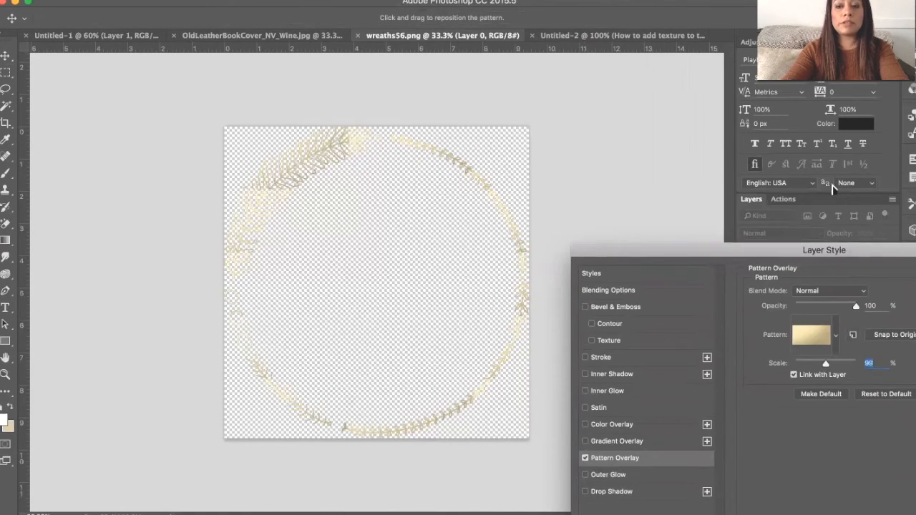
{"action": "left_click_drag", "start_coordinate": [858, 214], "coordinate": [837, 168]}
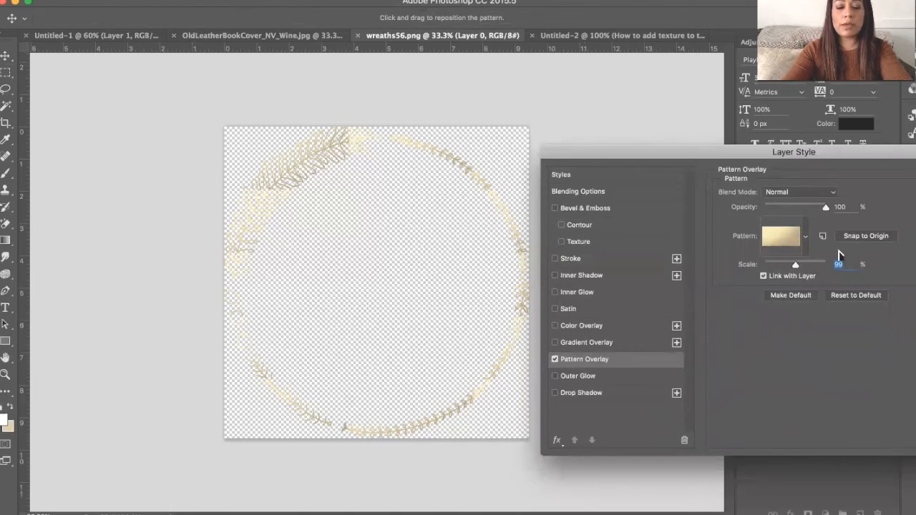
{"action": "type", "text": "200"}
{"action": "key", "text": "BackSpace"}
{"action": "key", "text": "BackSpace"}
{"action": "key", "text": "BackSpace"}
{"action": "type", "text": "300"}
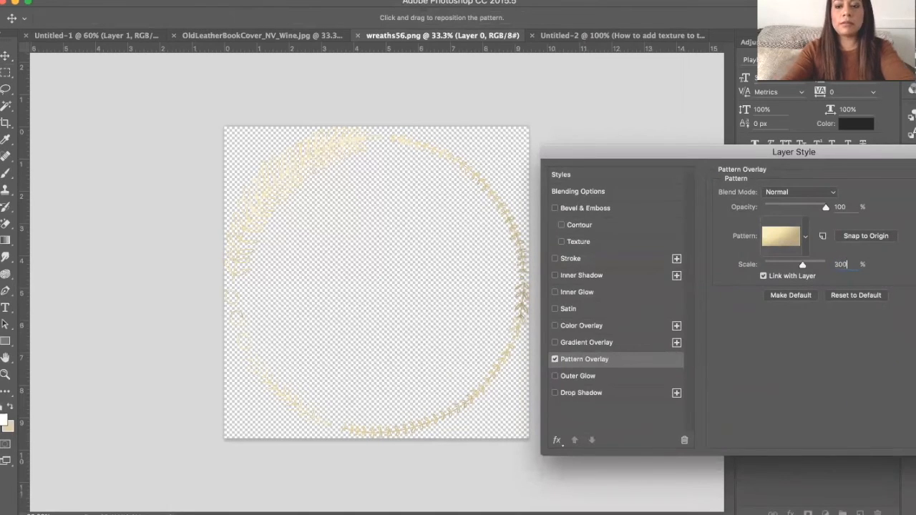
Step: Raise the gold pattern's scale to 500 % and apply the layer style to the wreath
{"action": "key", "text": "BackSpace"}
{"action": "key", "text": "BackSpace"}
{"action": "key", "text": "BackSpace"}
{"action": "type", "text": "400"}
{"action": "left_click_drag", "start_coordinate": [845, 148], "coordinate": [717, 382]}
{"action": "double_click", "coordinate": [704, 493]}
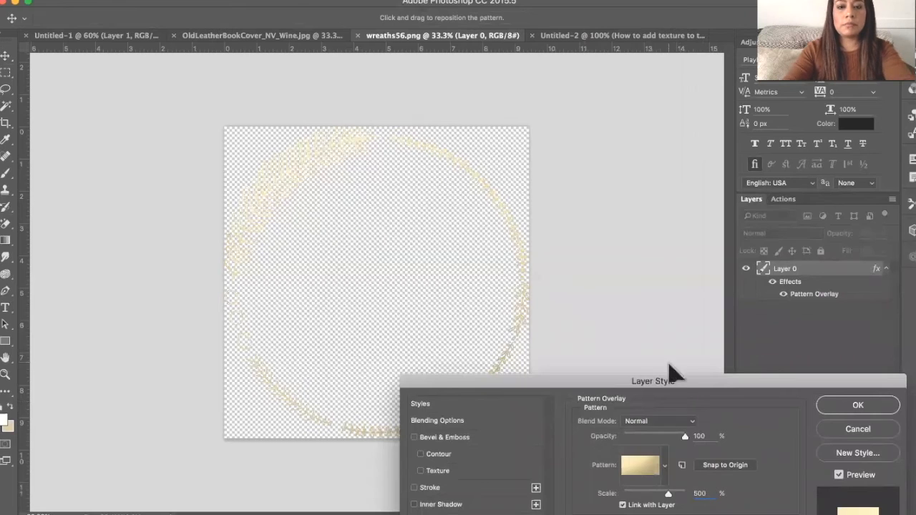
{"action": "left_click_drag", "start_coordinate": [695, 379], "coordinate": [609, 213]}
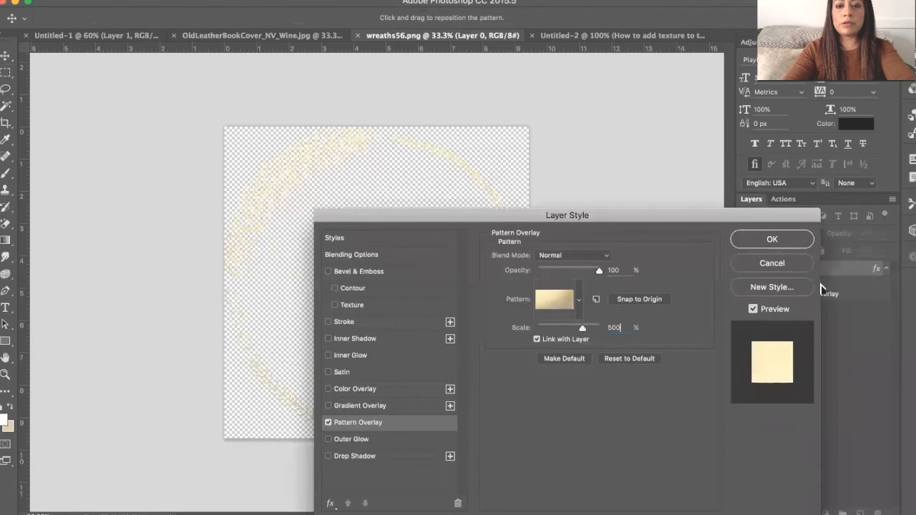
{"action": "key", "text": "Return"}
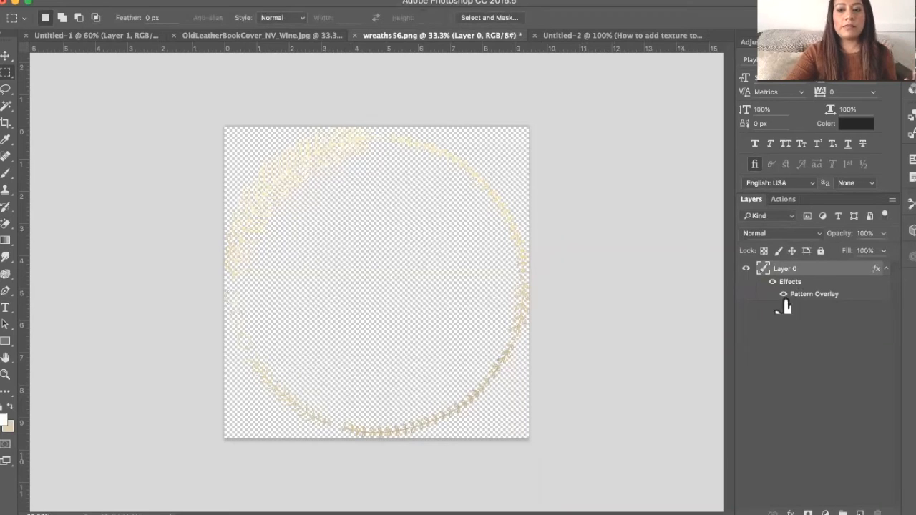
Step: Draw a white rectangle about 3139 by 3266 px over the whole canvas and place it beneath the wreath layer
{"action": "left_click", "coordinate": [6, 342]}
{"action": "left_click_drag", "start_coordinate": [209, 106], "coordinate": [544, 456]}
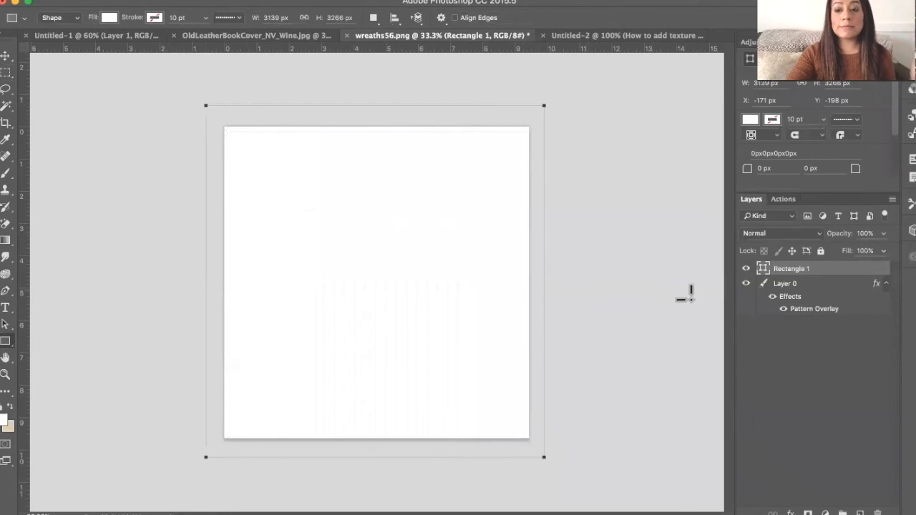
{"action": "left_click_drag", "start_coordinate": [787, 284], "coordinate": [783, 323]}
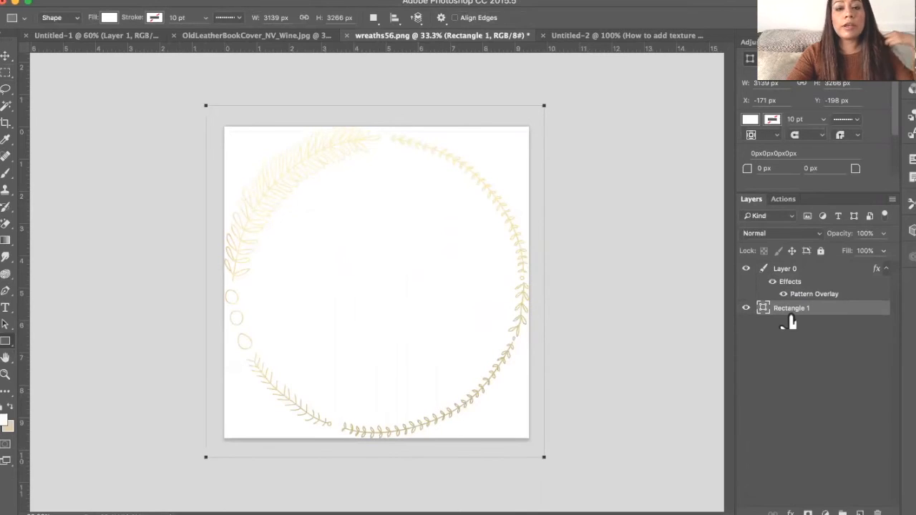
Step: Fill the rectangle behind the wreath with dark red and hide its layer
{"action": "left_click", "coordinate": [750, 120]}
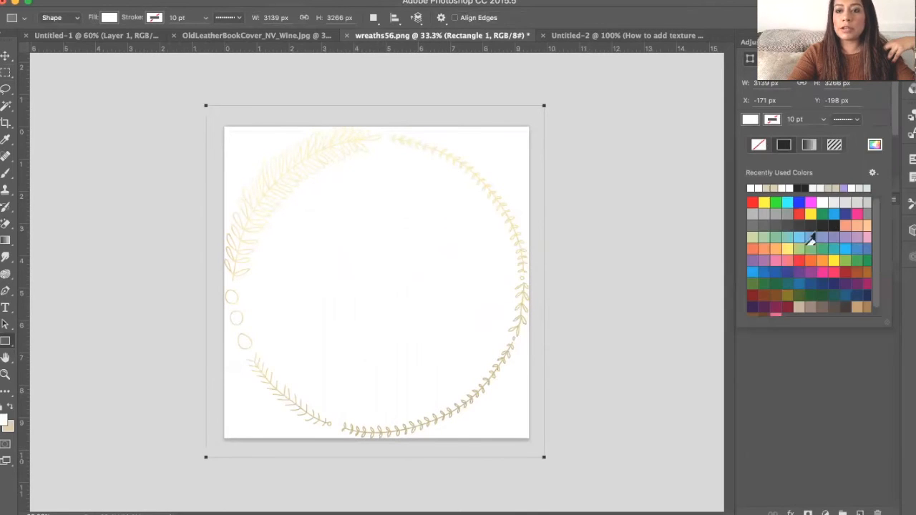
{"action": "left_click", "coordinate": [841, 229]}
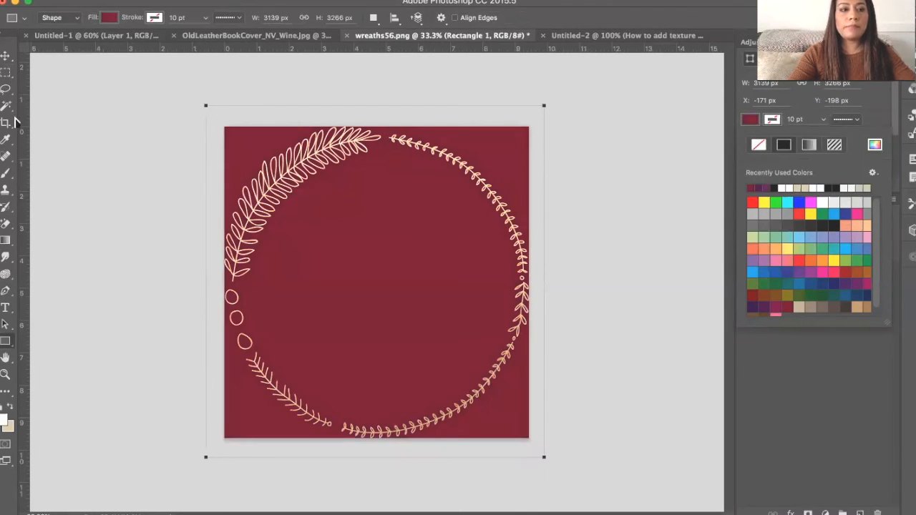
{"action": "key", "text": "m"}
{"action": "left_click", "coordinate": [745, 308]}
Step: Copy the gold wreath from Layer 0 into the Untitled-1 lettering document and move it further into the canvas
{"action": "left_click", "coordinate": [789, 278]}
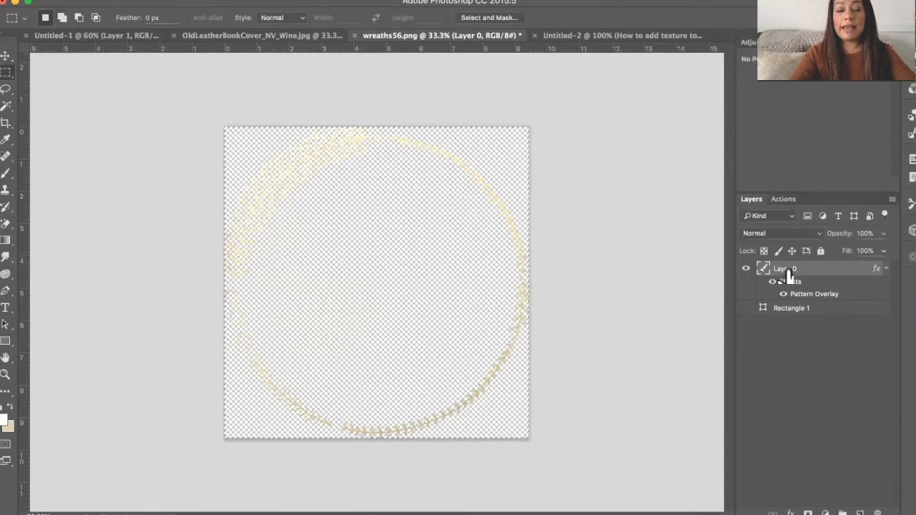
{"action": "left_click_drag", "start_coordinate": [786, 270], "coordinate": [295, 259]}
{"action": "left_click", "coordinate": [7, 55]}
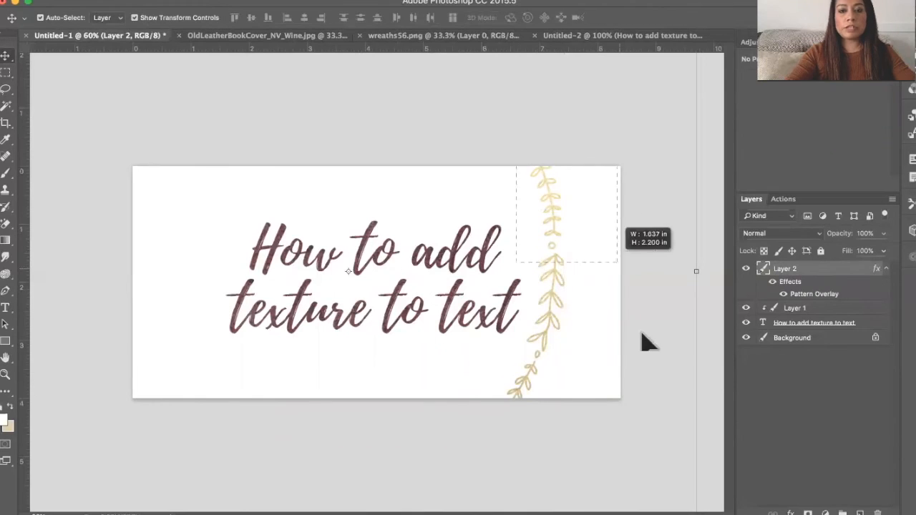
{"action": "left_click", "coordinate": [810, 271]}
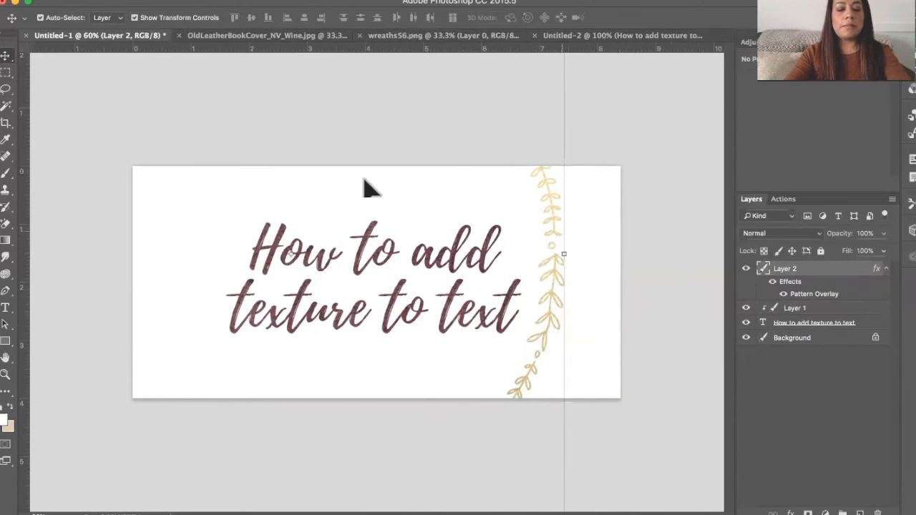
{"action": "left_click_drag", "start_coordinate": [394, 146], "coordinate": [499, 285]}
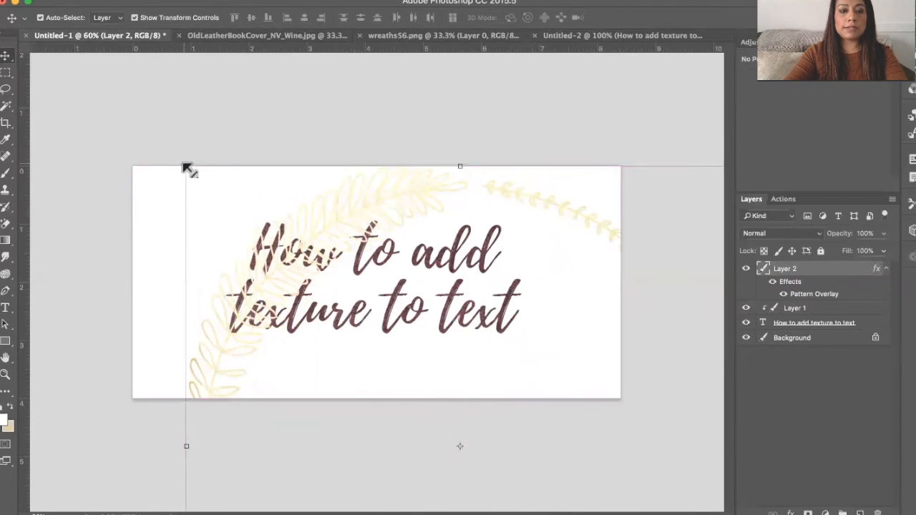
Step: Scale the wreath to about 69.5 %, position it centrally around the lettering and apply the transformation
{"action": "left_click_drag", "start_coordinate": [189, 170], "coordinate": [458, 374]}
{"action": "left_click_drag", "start_coordinate": [494, 451], "coordinate": [257, 153]}
{"action": "left_click_drag", "start_coordinate": [510, 440], "coordinate": [564, 510]}
{"action": "left_click_drag", "start_coordinate": [468, 458], "coordinate": [458, 448]}
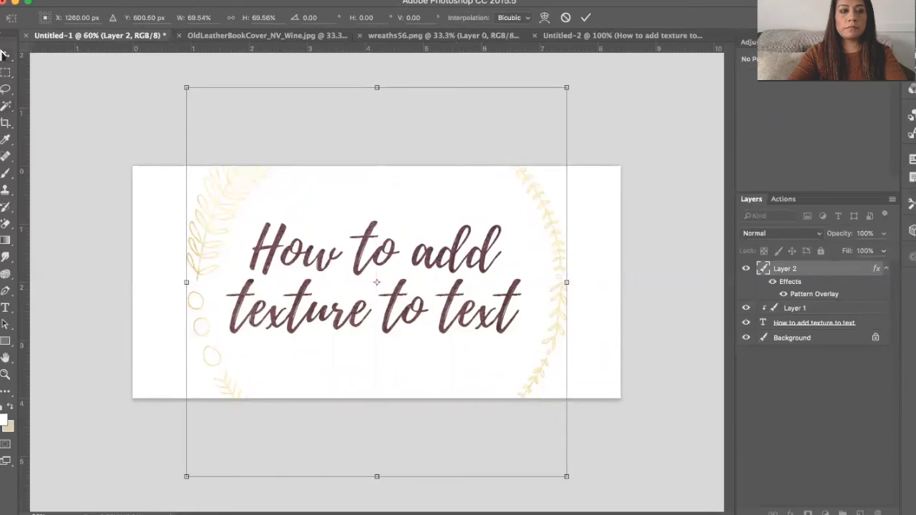
{"action": "left_click", "coordinate": [4, 55]}
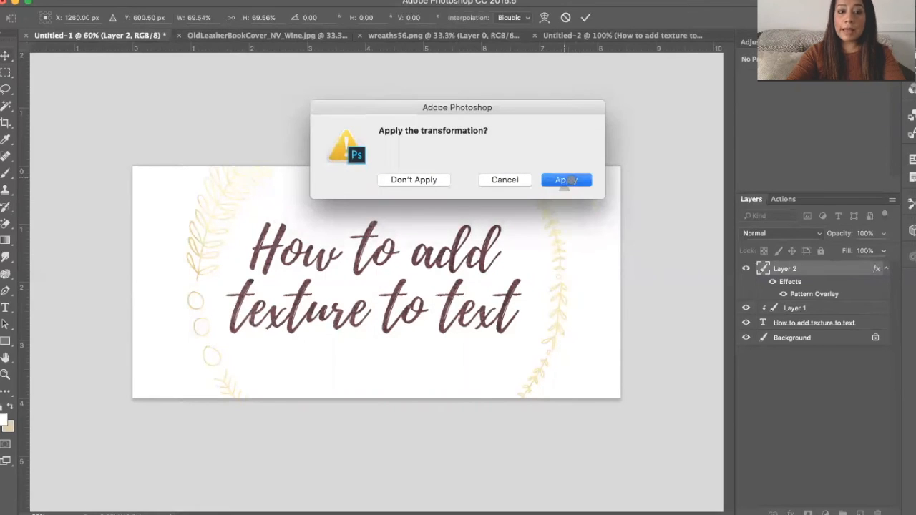
{"action": "left_click", "coordinate": [566, 181]}
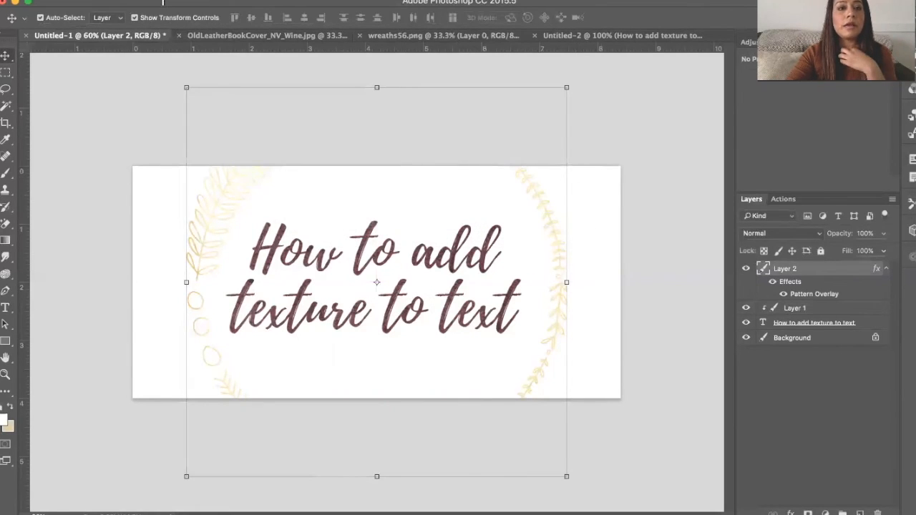
Step: Enlarge the lettering document's canvas to 200 percent height, keeping 100 percent width, the centre anchor and white extension colour
{"action": "left_click", "coordinate": [161, 0]}
{"action": "left_click", "coordinate": [233, 98]}
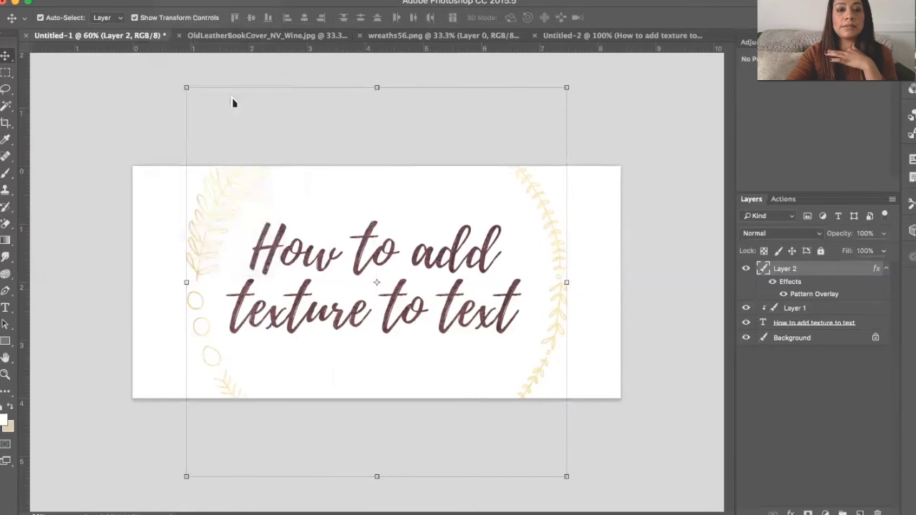
{"action": "left_click", "coordinate": [621, 89]}
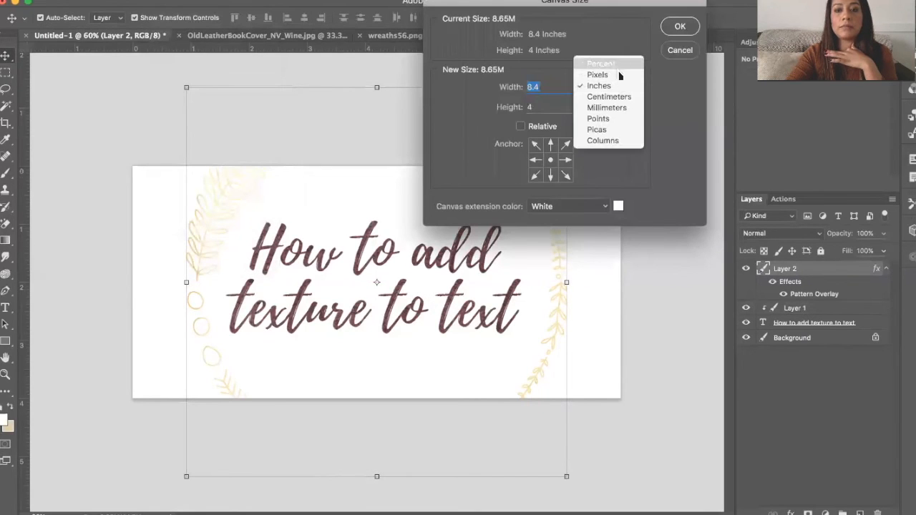
{"action": "left_click", "coordinate": [618, 65]}
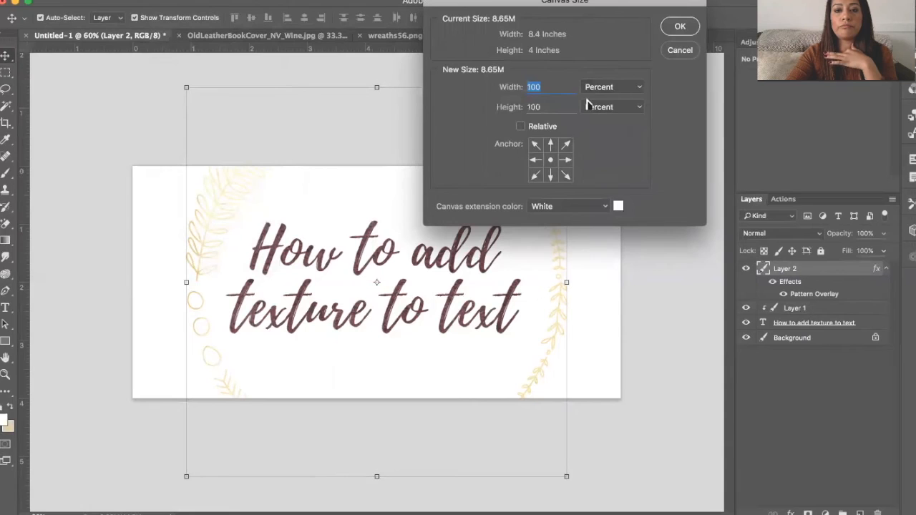
{"action": "type", "text": "200"}
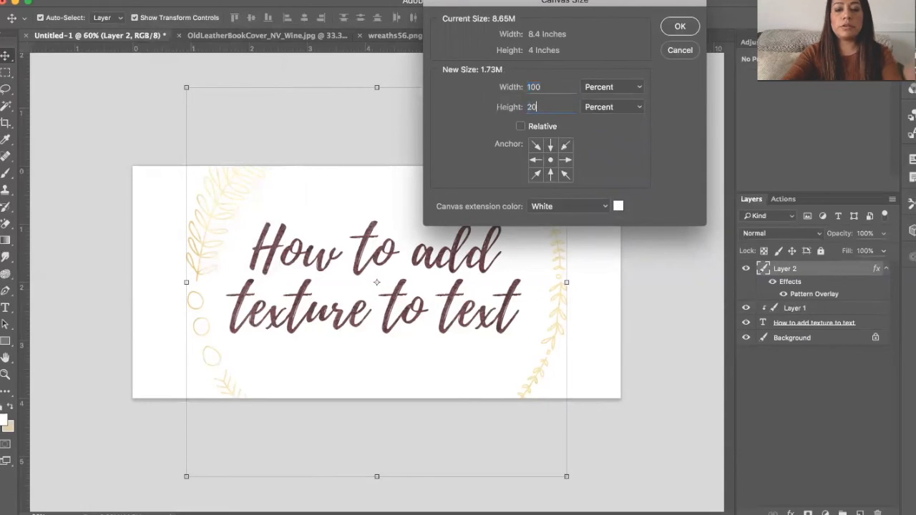
{"action": "left_click", "coordinate": [681, 30]}
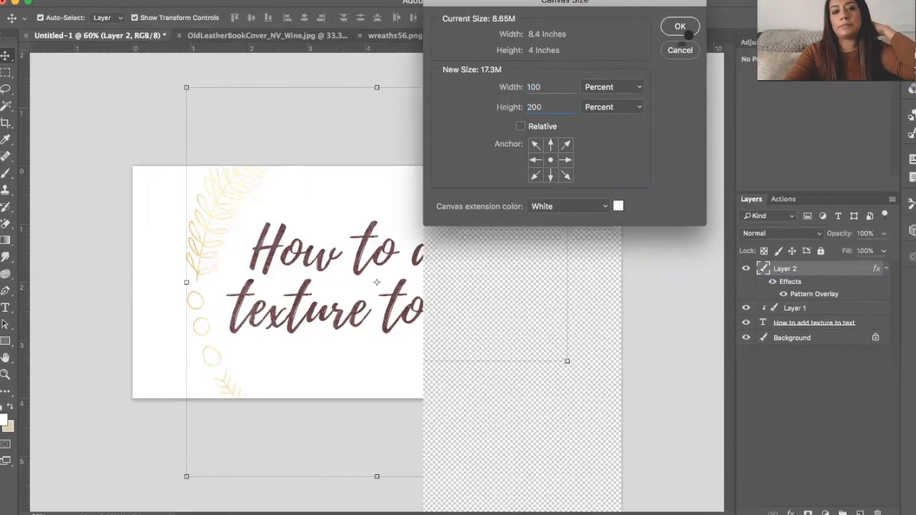
Step: Replace the gold pattern in the Layer 2 wreath's Pattern Overlay with a grey speckled pattern, adjust its scale and apply the style
{"action": "left_click", "coordinate": [59, 509]}
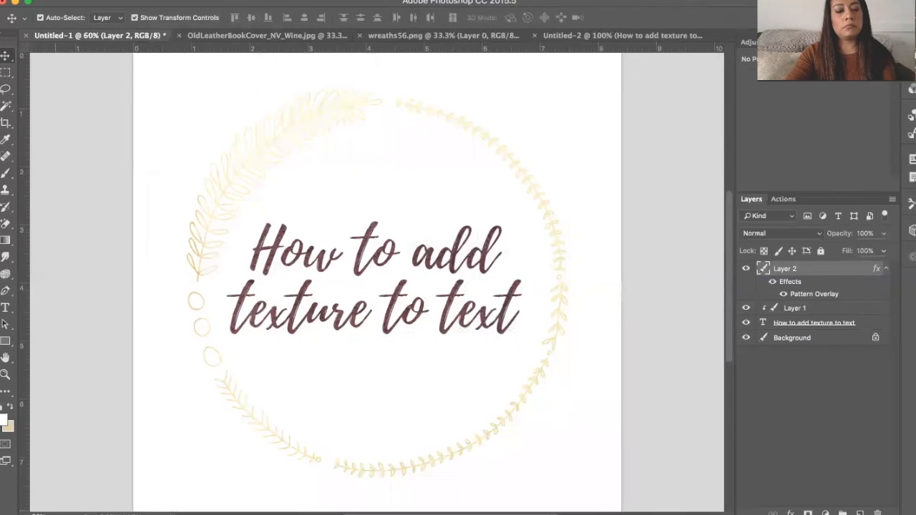
{"action": "double_click", "coordinate": [38, 513]}
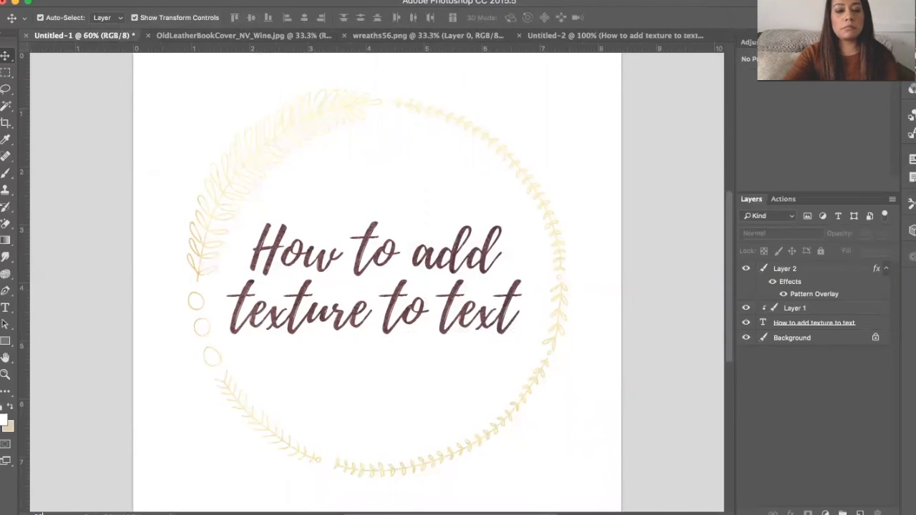
{"action": "type", "text": "50"}
{"action": "key", "text": "Return"}
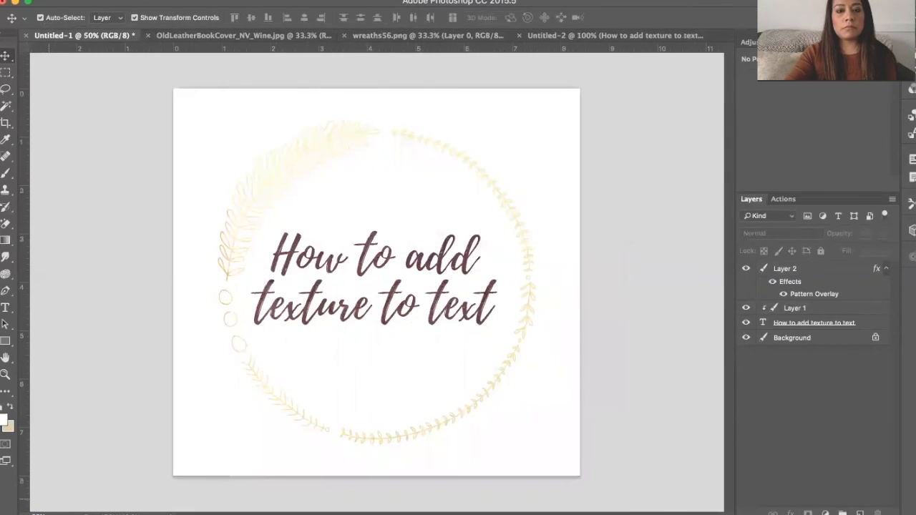
{"action": "left_click", "coordinate": [8, 74]}
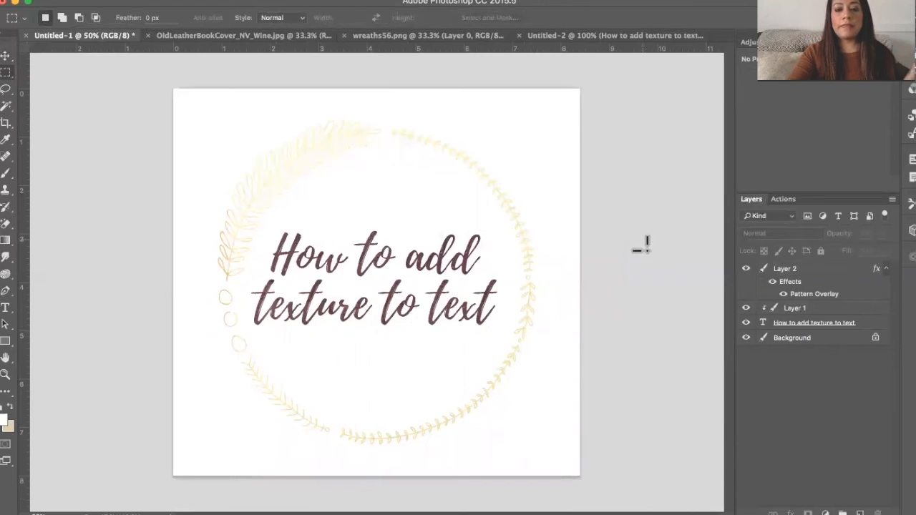
{"action": "left_click", "coordinate": [828, 301]}
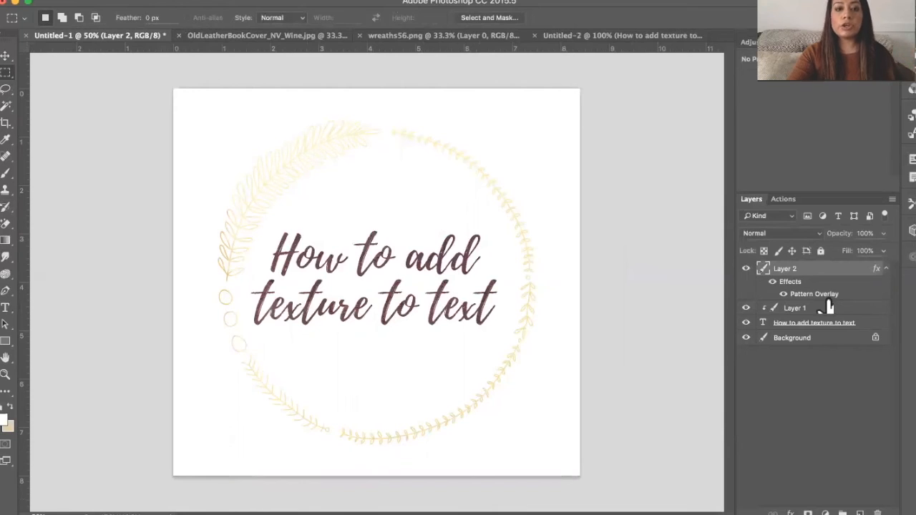
{"action": "double_click", "coordinate": [821, 289]}
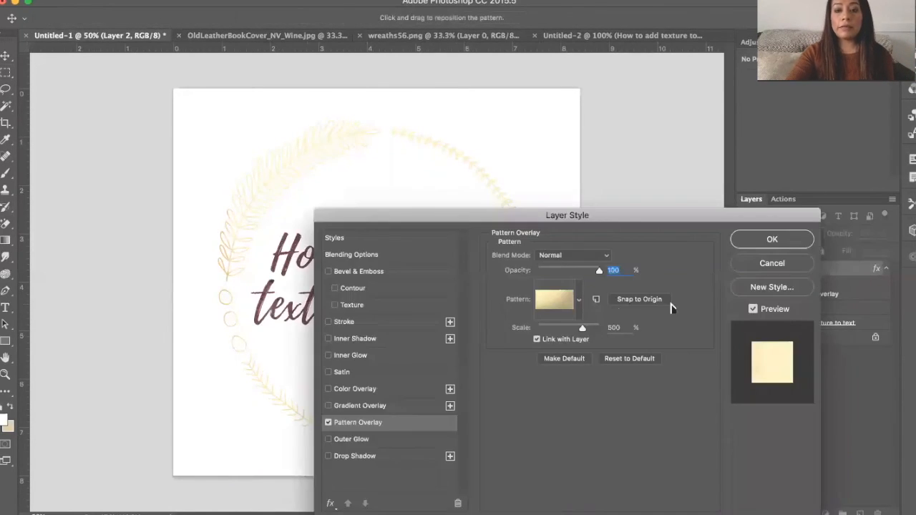
{"action": "left_click", "coordinate": [551, 308]}
{"action": "double_click", "coordinate": [568, 349]}
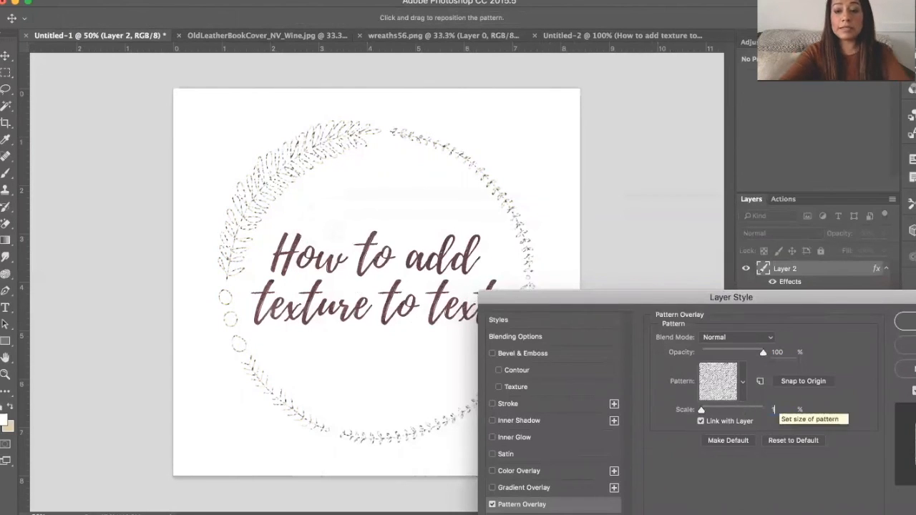
{"action": "key", "text": "Return"}
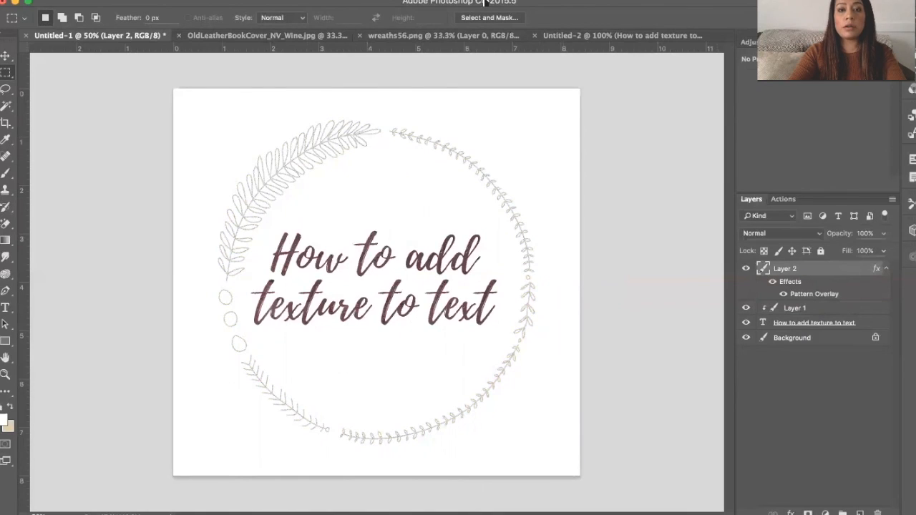